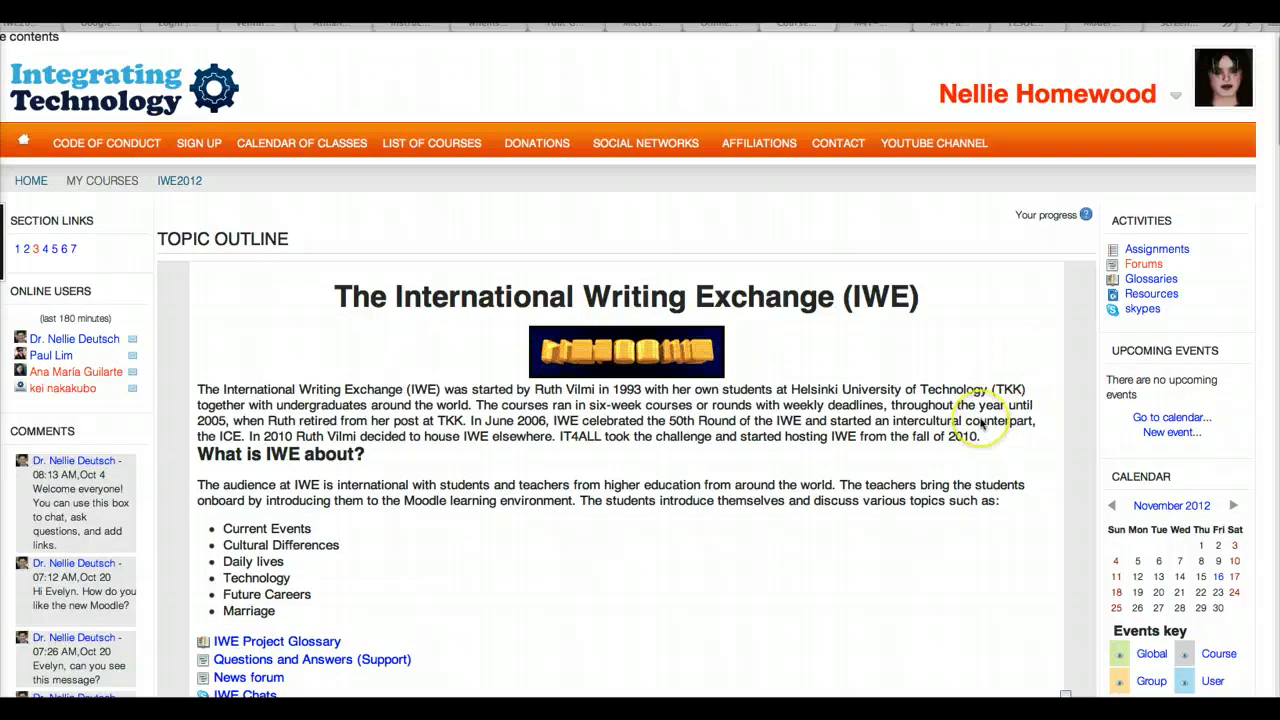
Browse the IWE2012 course page, scrolling down and back up and clicking several items along the way
{"action": "scroll", "coordinate": [980, 424], "scroll_direction": "down", "scroll_amount": 1}
{"action": "scroll", "coordinate": [980, 424], "scroll_direction": "down", "scroll_amount": 1}
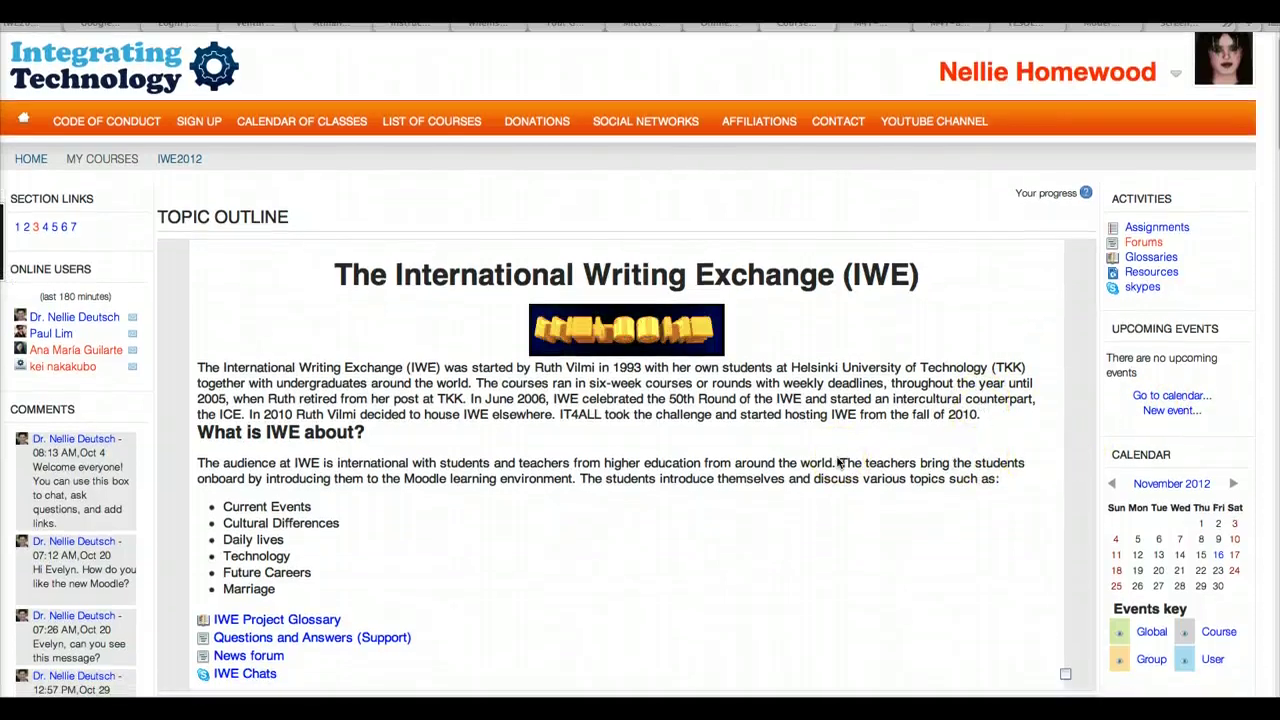
{"action": "scroll", "coordinate": [838, 462], "scroll_direction": "down", "scroll_amount": 1}
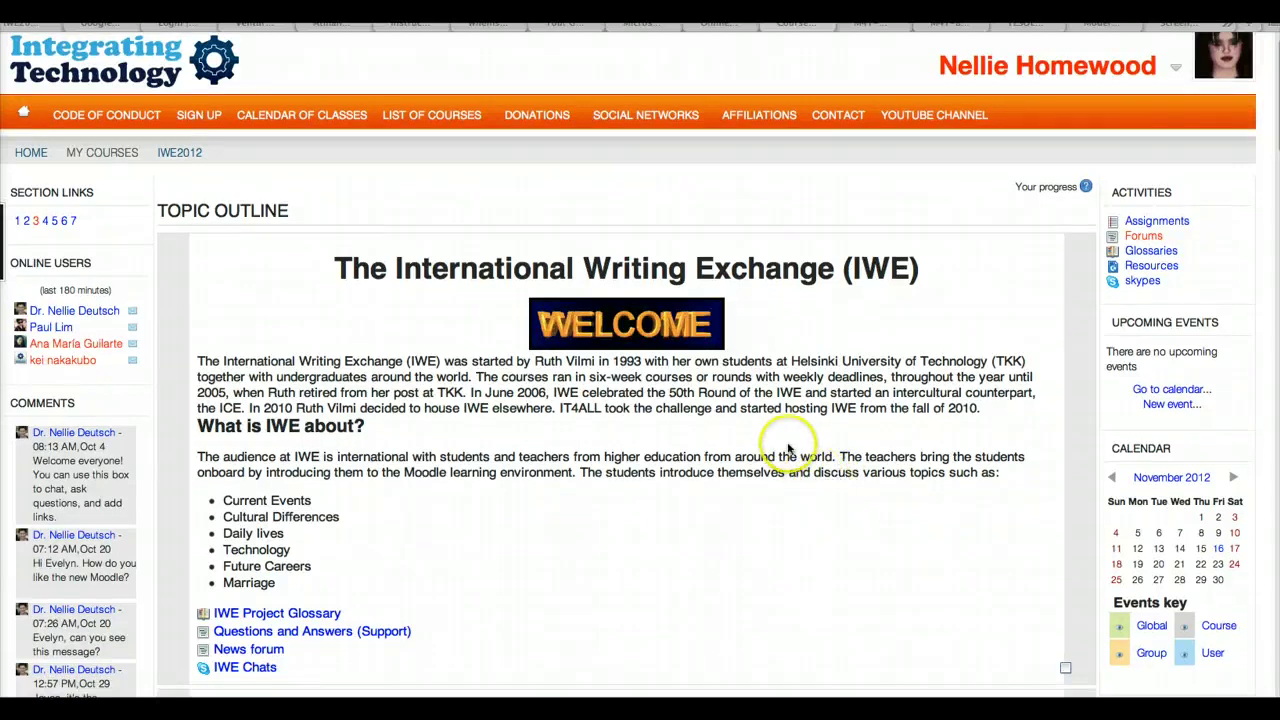
{"action": "scroll", "coordinate": [790, 446], "scroll_direction": "down", "scroll_amount": 1}
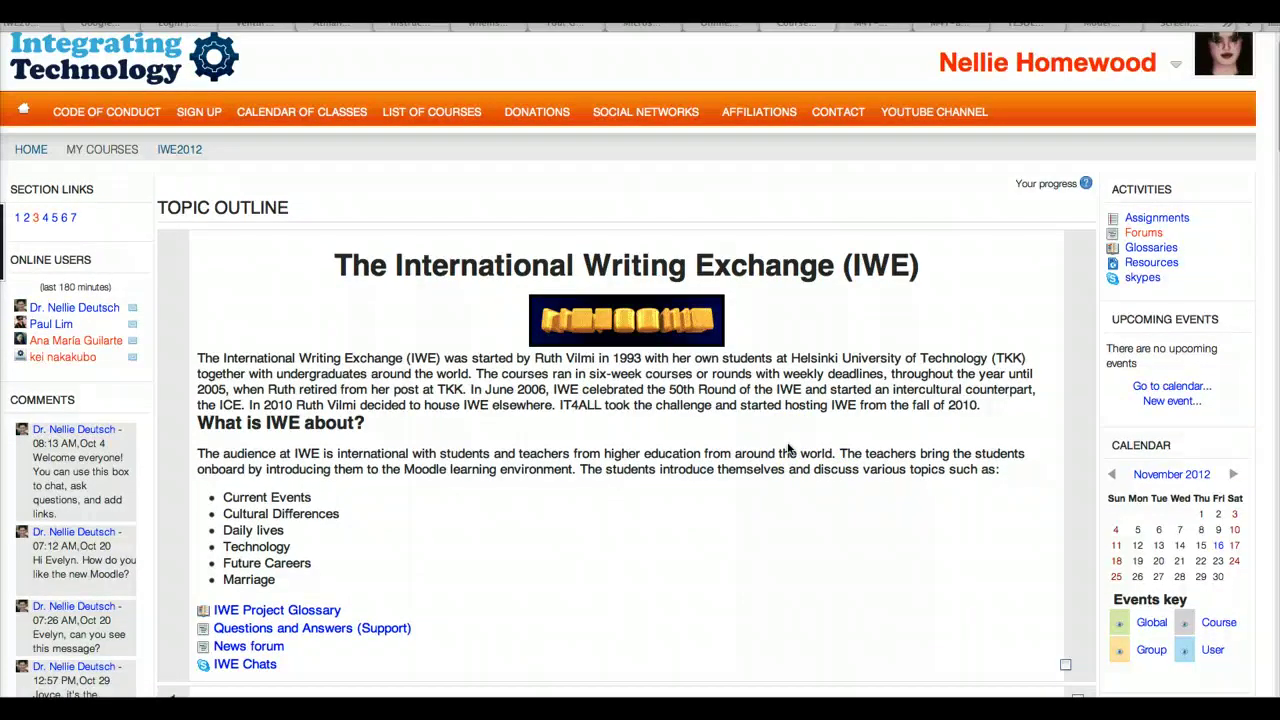
{"action": "scroll", "coordinate": [789, 449], "scroll_direction": "down", "scroll_amount": 1}
{"action": "left_click", "coordinate": [814, 450]}
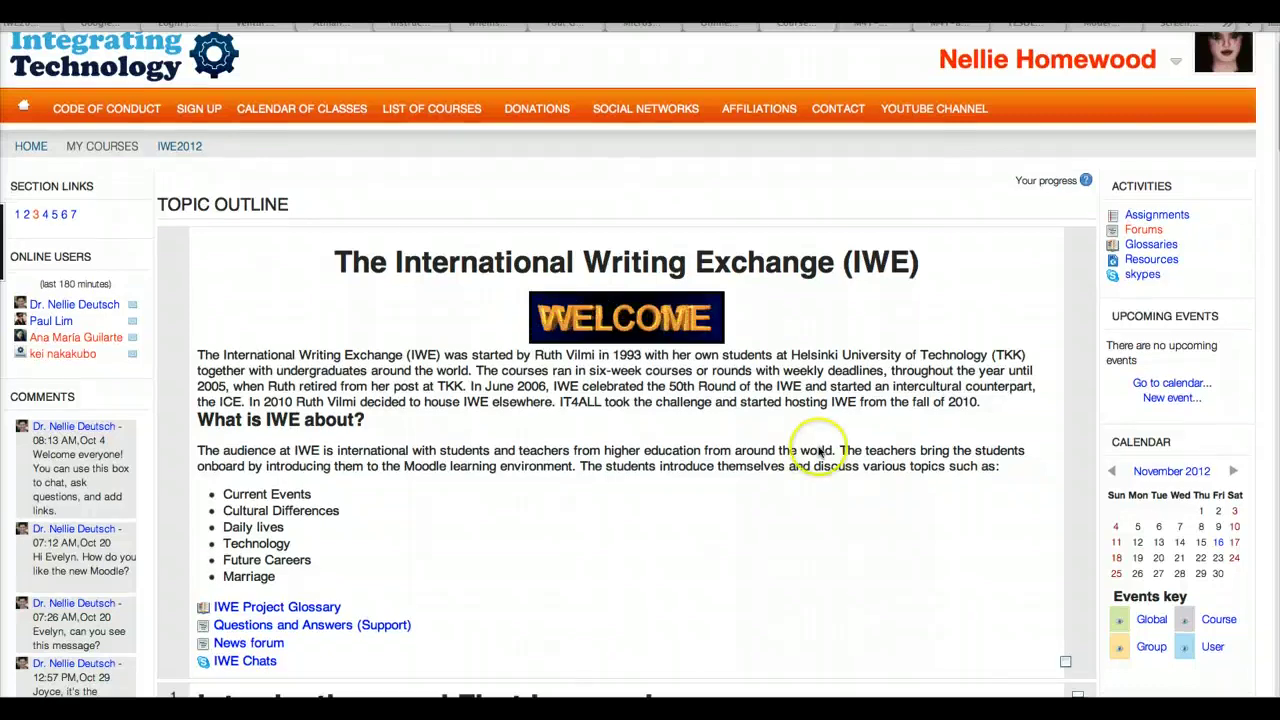
{"action": "scroll", "coordinate": [816, 456], "scroll_direction": "down", "scroll_amount": 1}
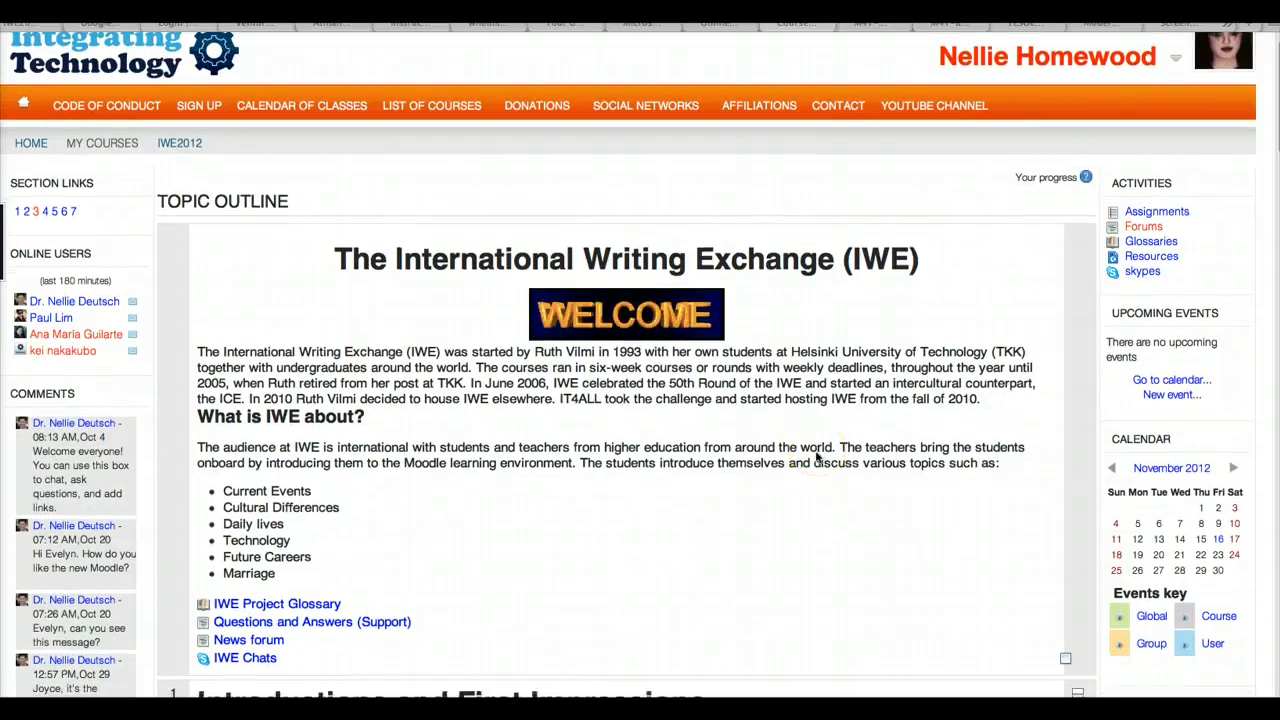
{"action": "left_click", "coordinate": [803, 480]}
{"action": "scroll", "coordinate": [805, 480], "scroll_direction": "down", "scroll_amount": 1}
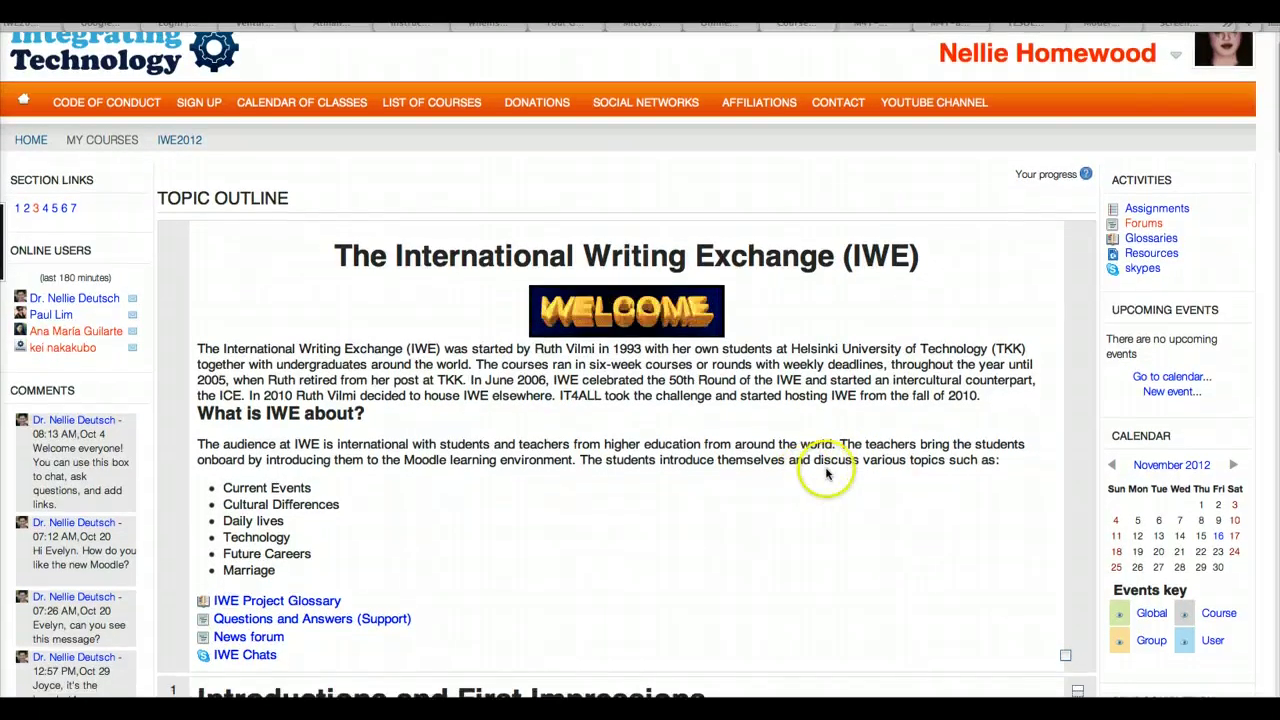
{"action": "scroll", "coordinate": [820, 476], "scroll_direction": "down", "scroll_amount": 1}
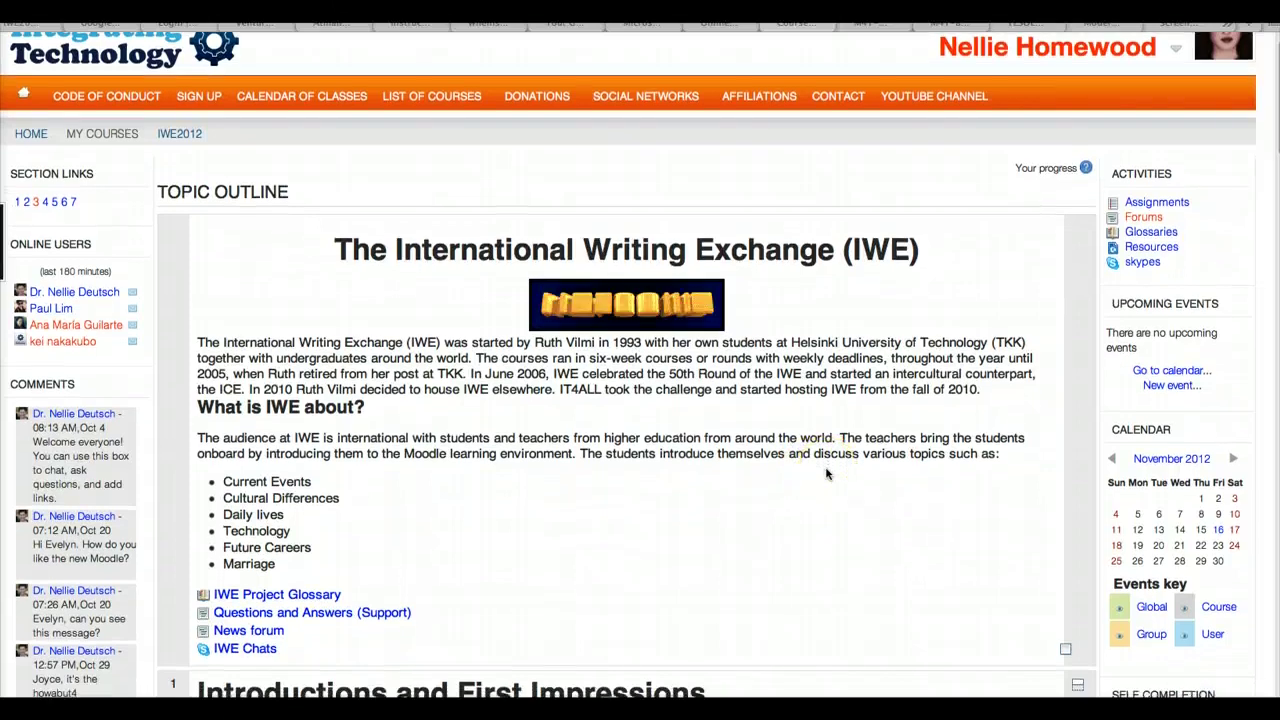
{"action": "left_click", "coordinate": [820, 494]}
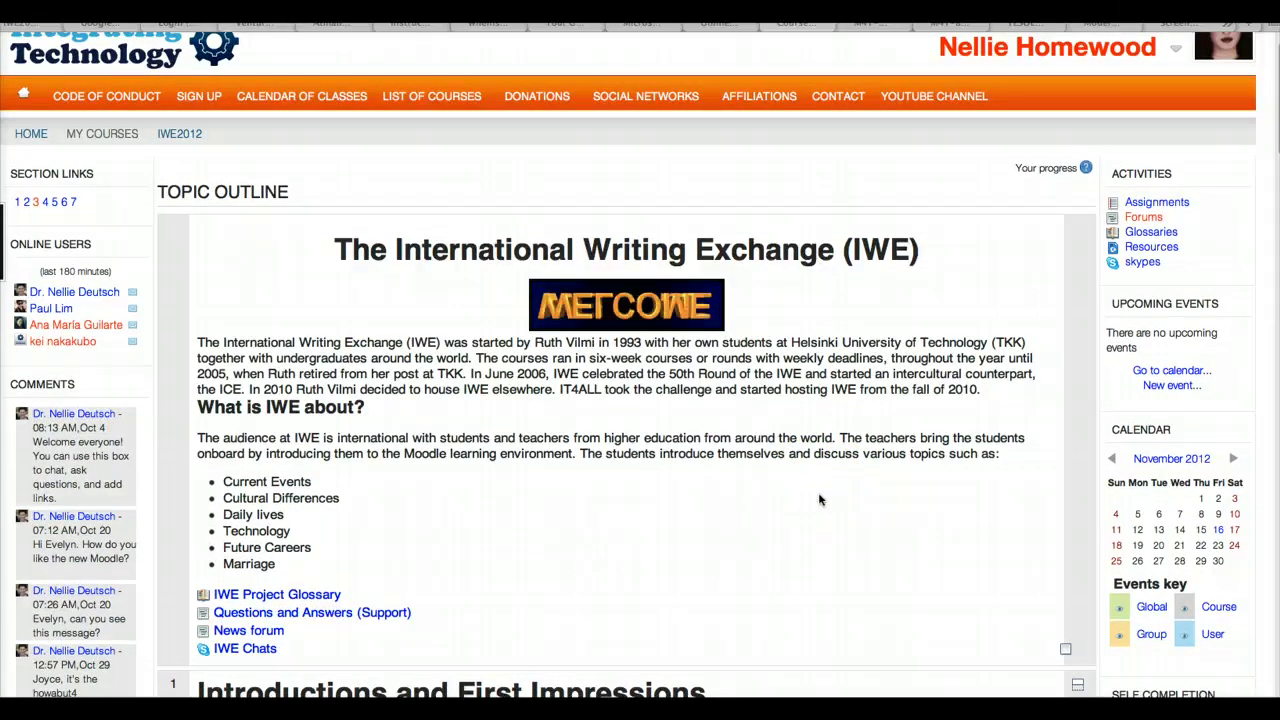
{"action": "scroll", "coordinate": [819, 500], "scroll_direction": "down", "scroll_amount": 2}
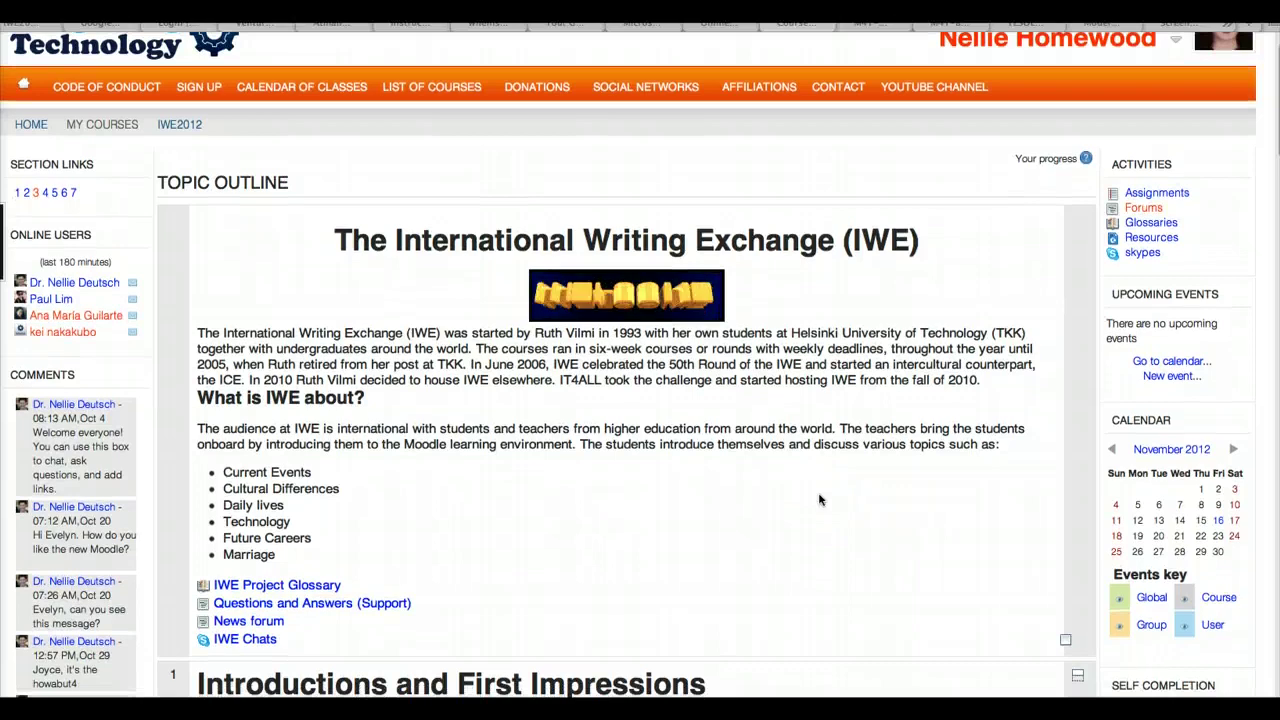
{"action": "scroll", "coordinate": [819, 500], "scroll_direction": "down", "scroll_amount": 3}
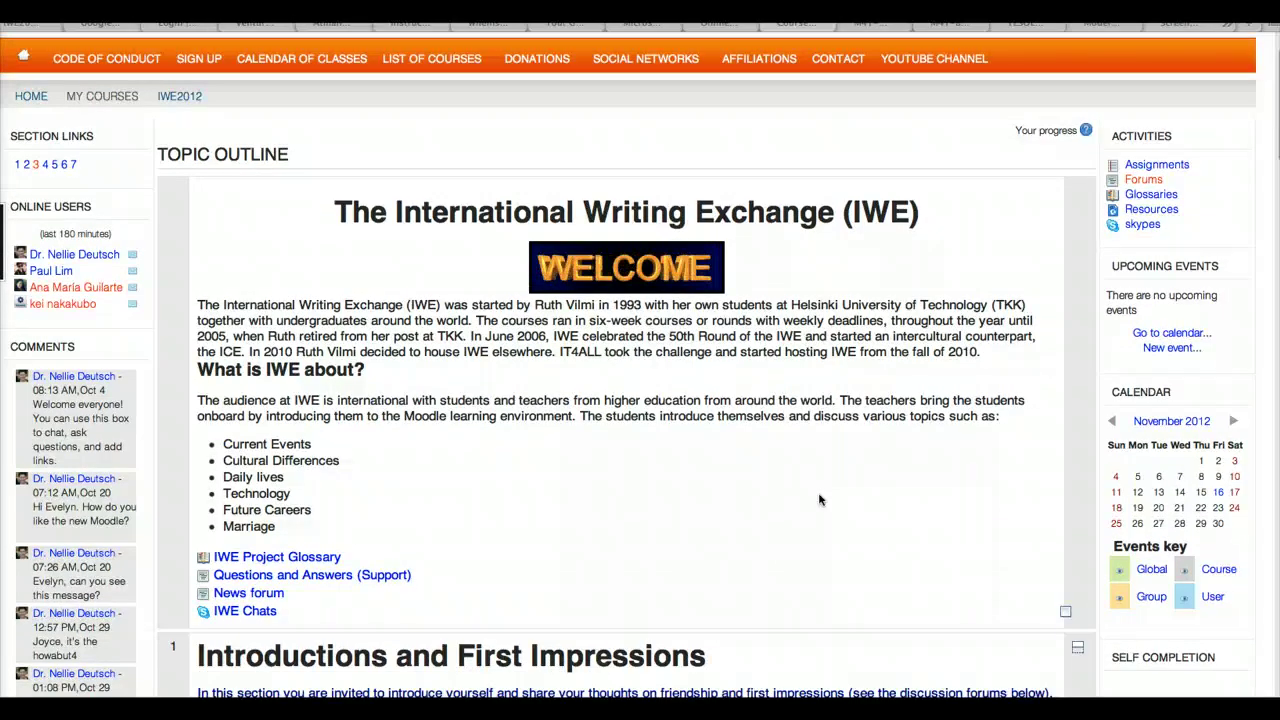
{"action": "scroll", "coordinate": [819, 500], "scroll_direction": "down", "scroll_amount": 1}
{"action": "left_click", "coordinate": [941, 452]}
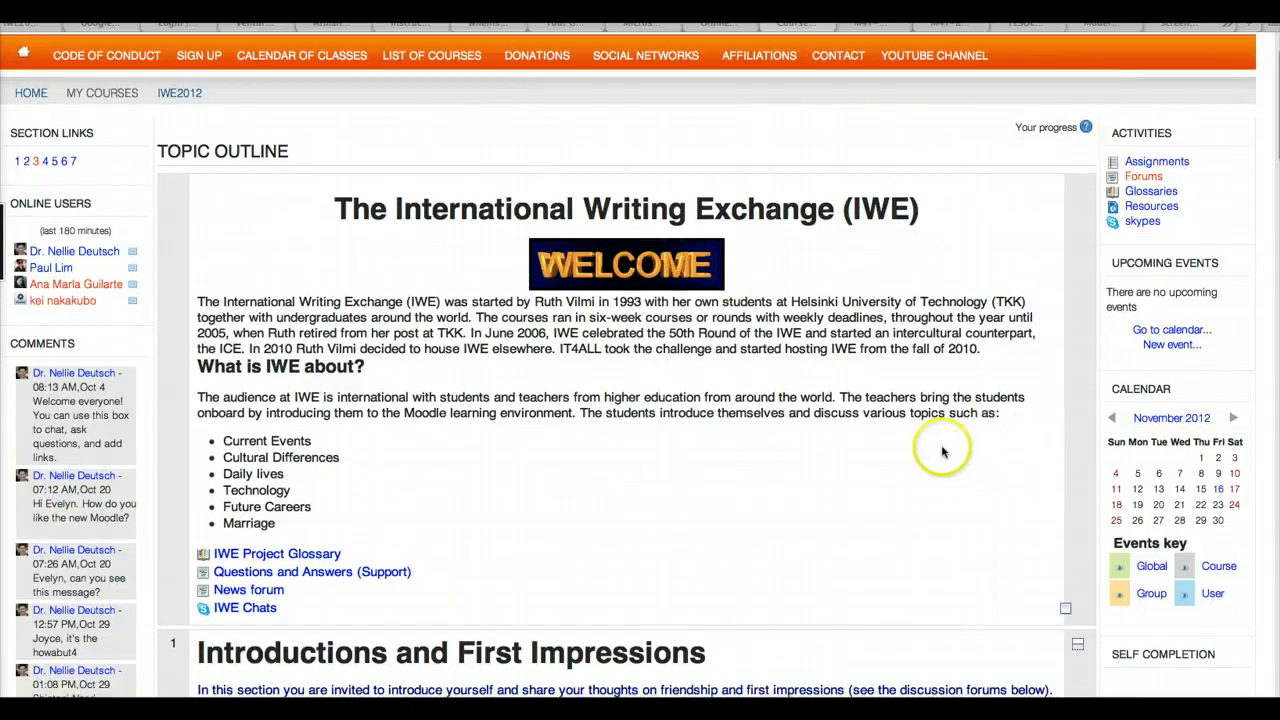
{"action": "scroll", "coordinate": [875, 418], "scroll_direction": "down", "scroll_amount": 1}
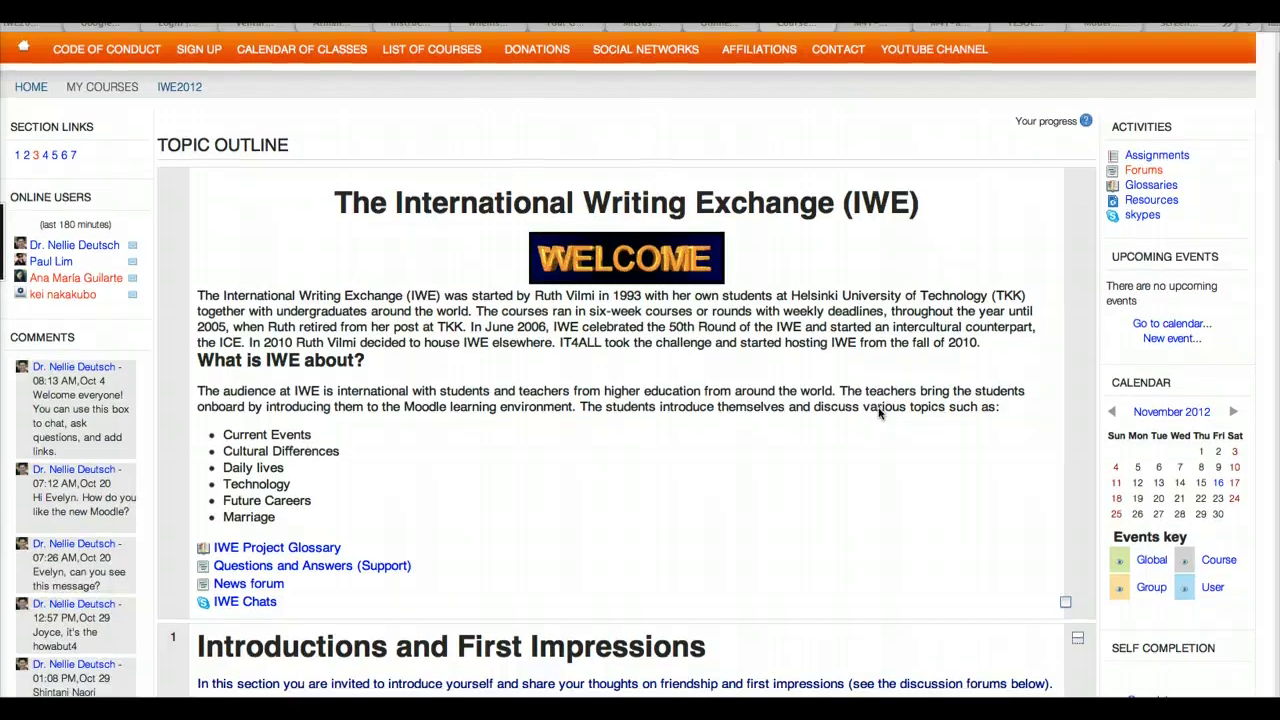
{"action": "scroll", "coordinate": [879, 413], "scroll_direction": "down", "scroll_amount": 4}
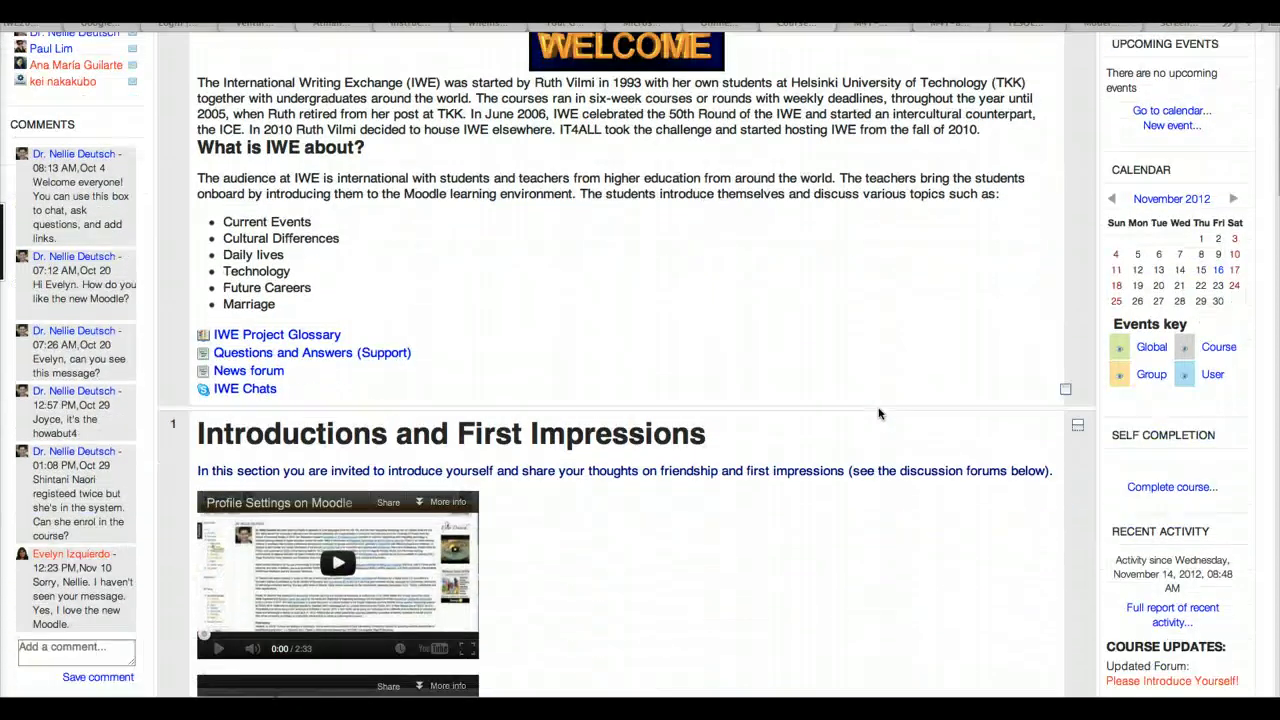
{"action": "scroll", "coordinate": [879, 413], "scroll_direction": "down", "scroll_amount": 3}
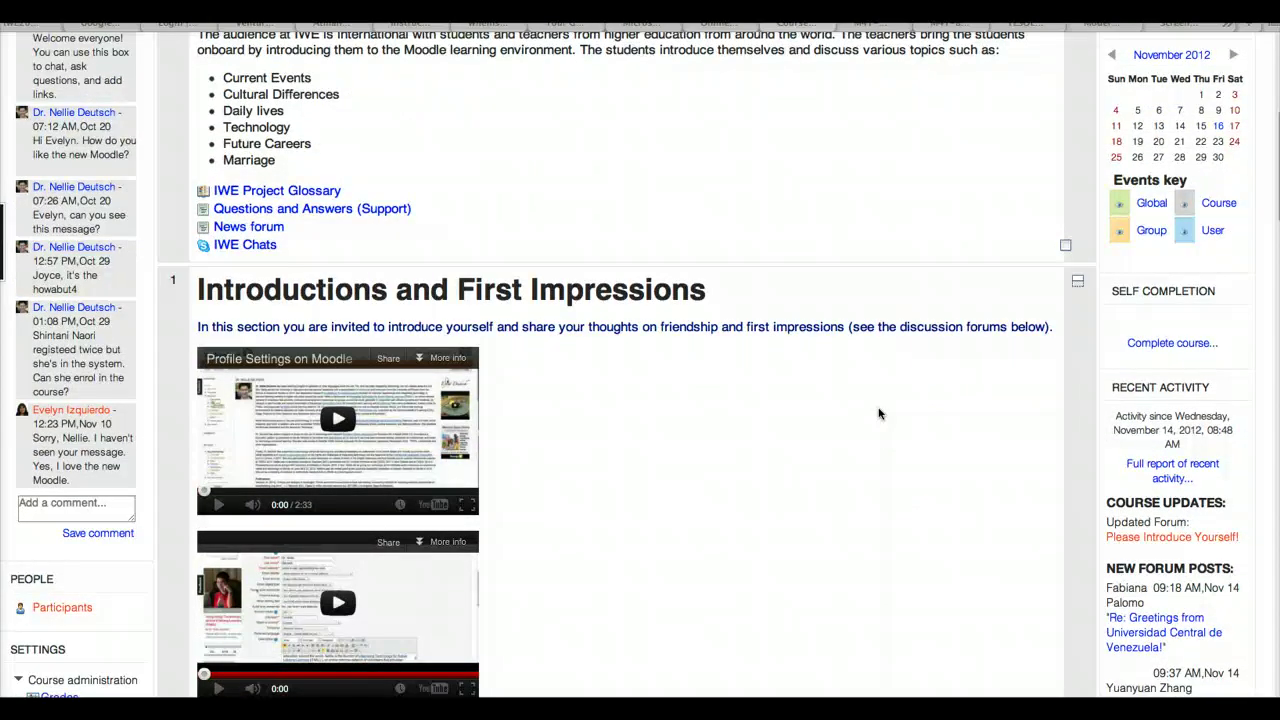
{"action": "scroll", "coordinate": [879, 413], "scroll_direction": "down", "scroll_amount": 1}
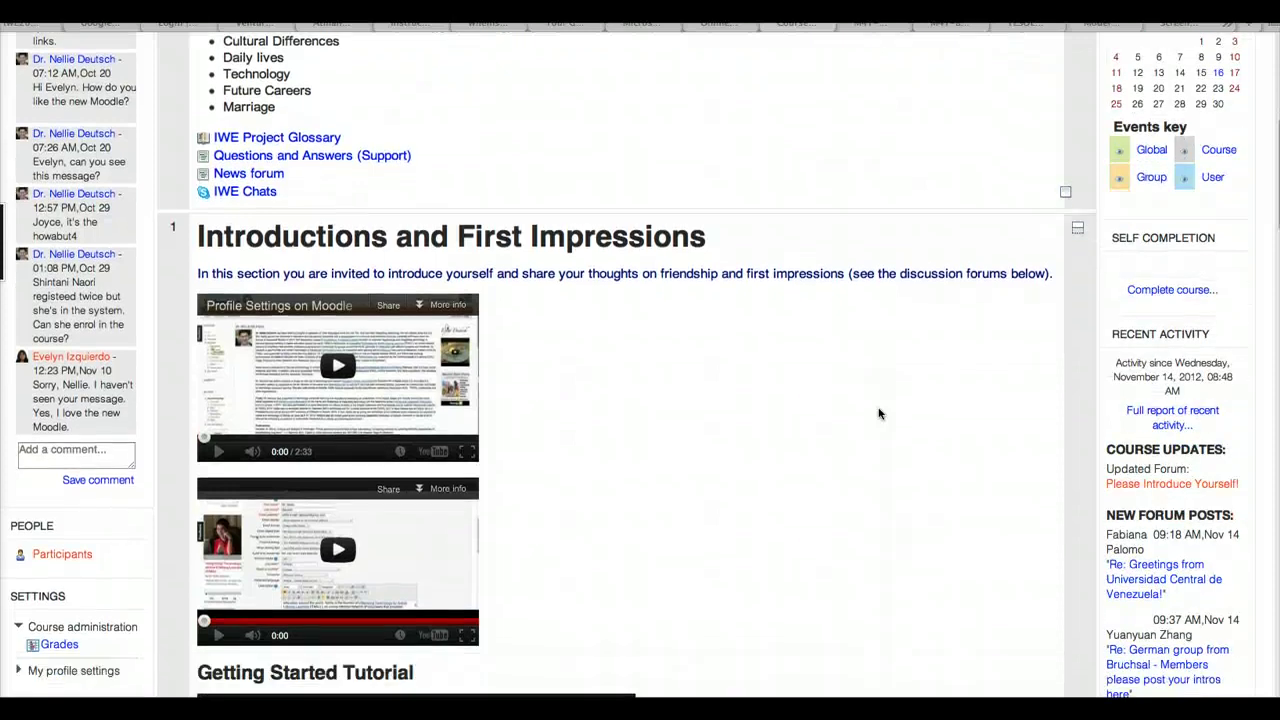
{"action": "scroll", "coordinate": [879, 413], "scroll_direction": "down", "scroll_amount": 1}
{"action": "scroll", "coordinate": [40, 545], "scroll_direction": "down", "scroll_amount": 1}
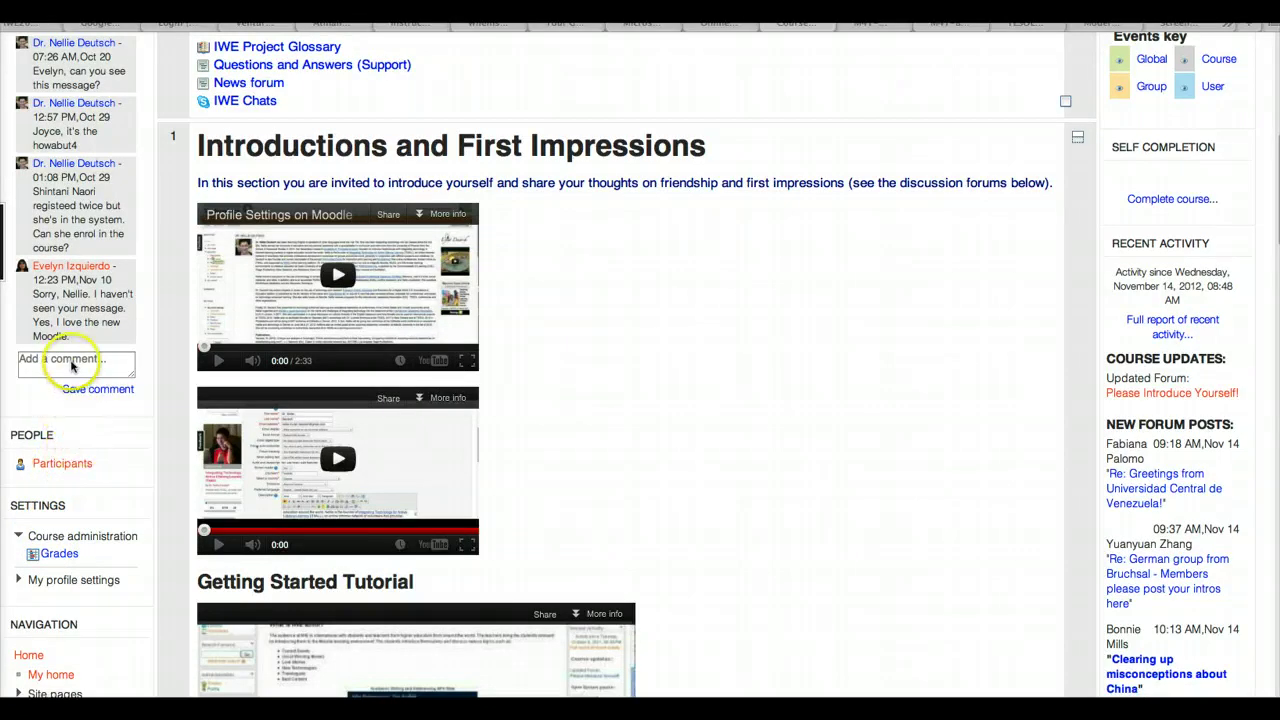
{"action": "scroll", "coordinate": [72, 365], "scroll_direction": "up", "scroll_amount": 5}
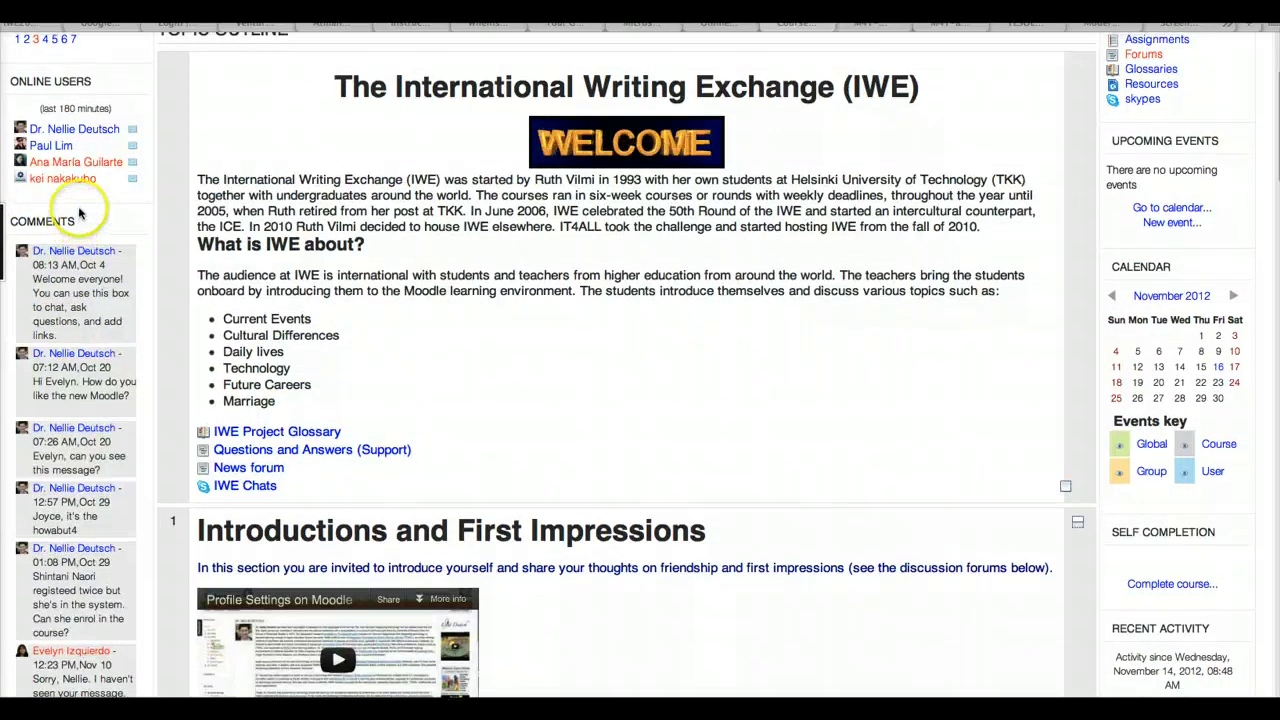
{"action": "scroll", "coordinate": [79, 212], "scroll_direction": "up", "scroll_amount": 1}
{"action": "scroll", "coordinate": [80, 220], "scroll_direction": "up", "scroll_amount": 1}
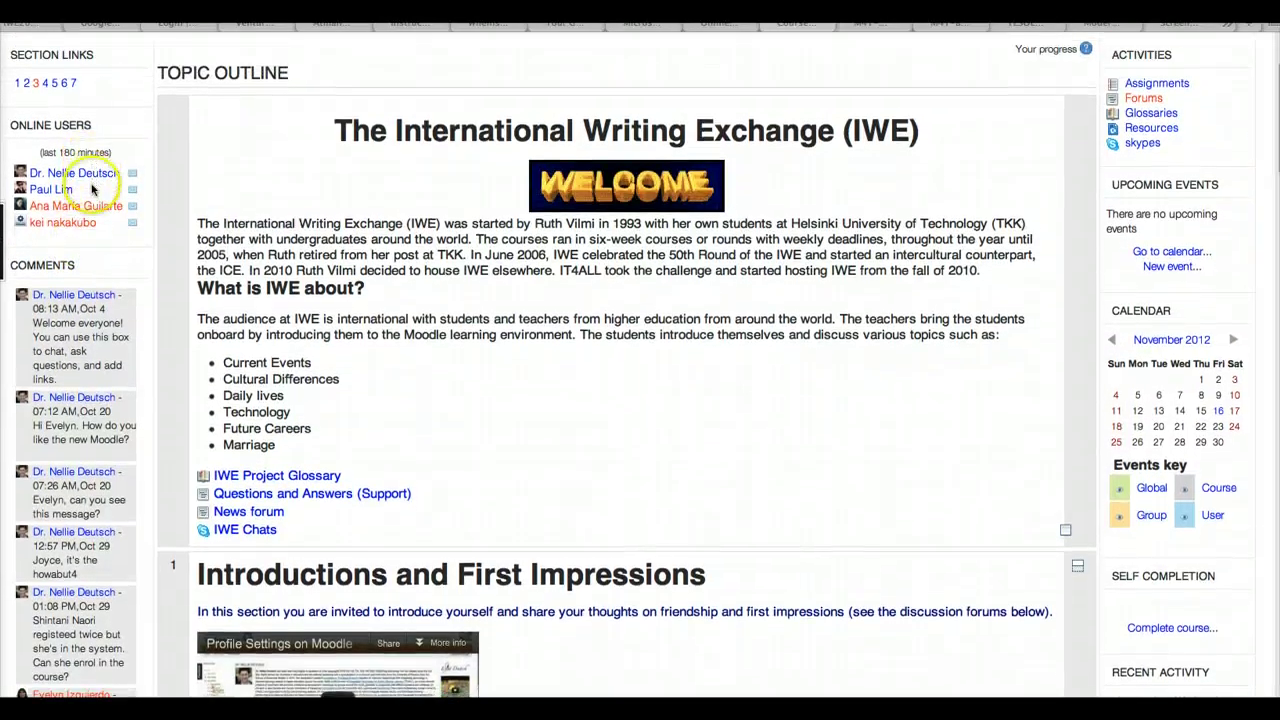
{"action": "scroll", "coordinate": [60, 315], "scroll_direction": "down", "scroll_amount": 2}
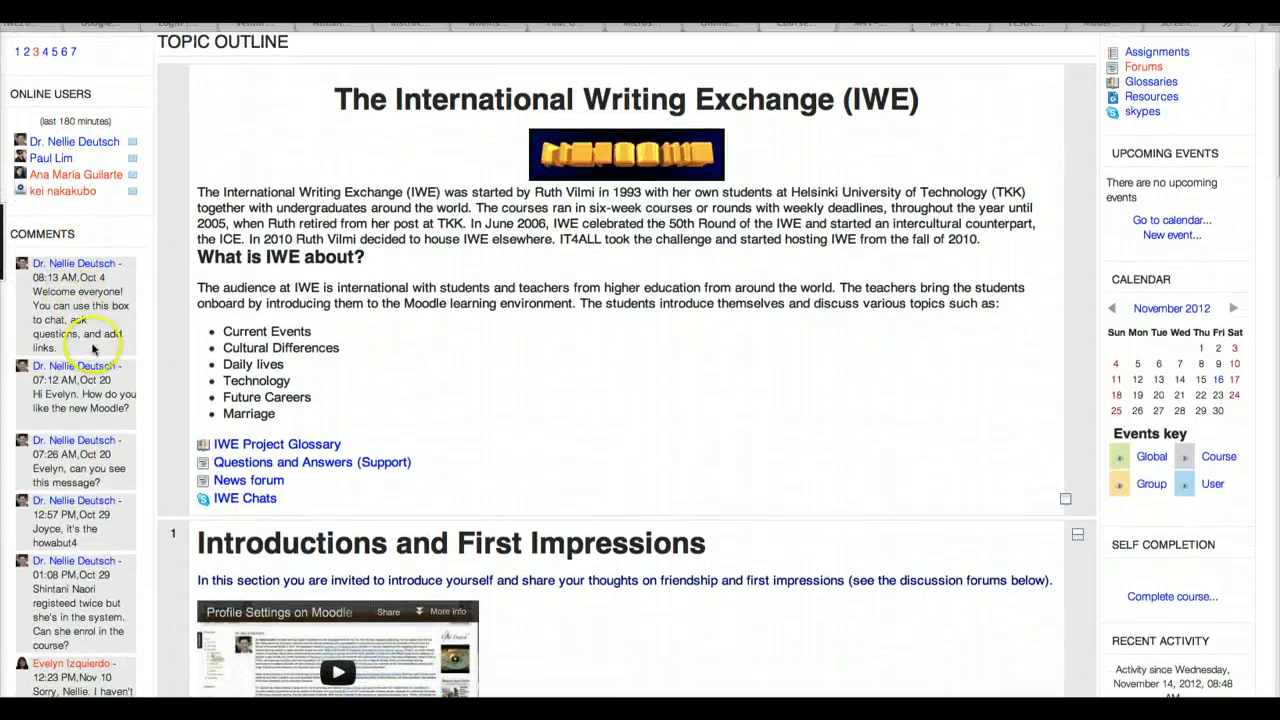
{"action": "scroll", "coordinate": [88, 383], "scroll_direction": "down", "scroll_amount": 5}
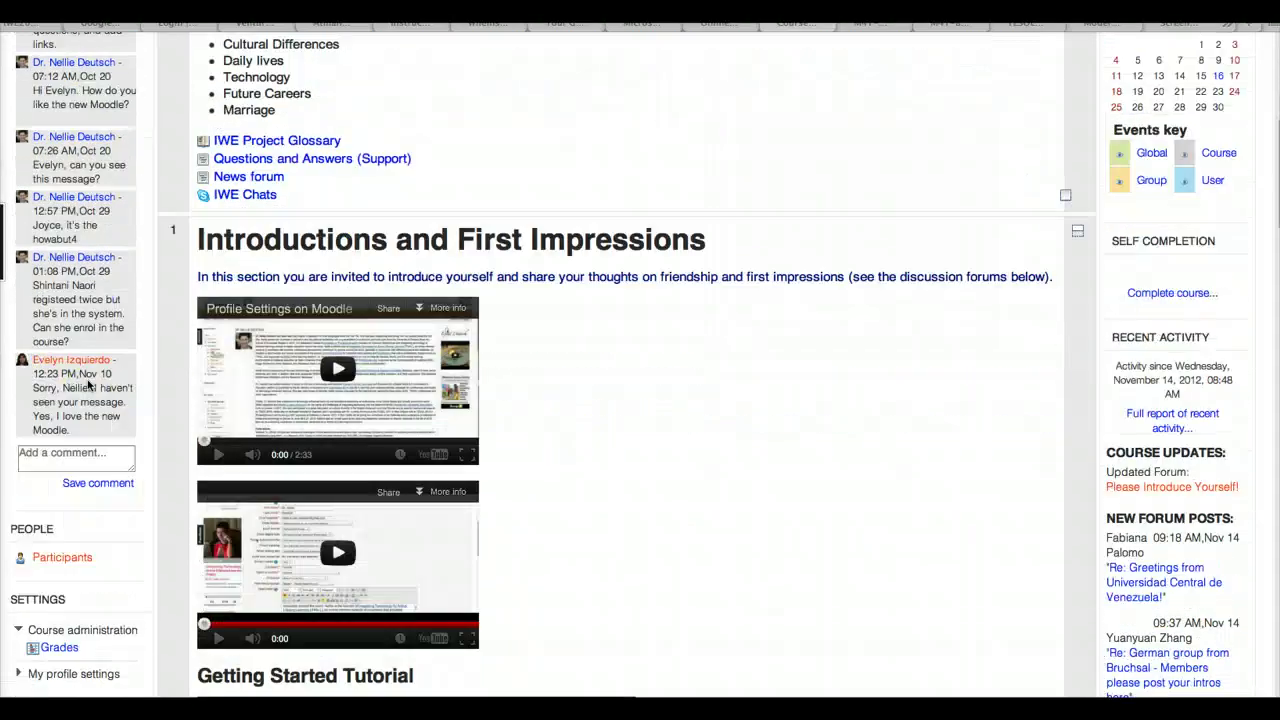
{"action": "scroll", "coordinate": [86, 380], "scroll_direction": "down", "scroll_amount": 3}
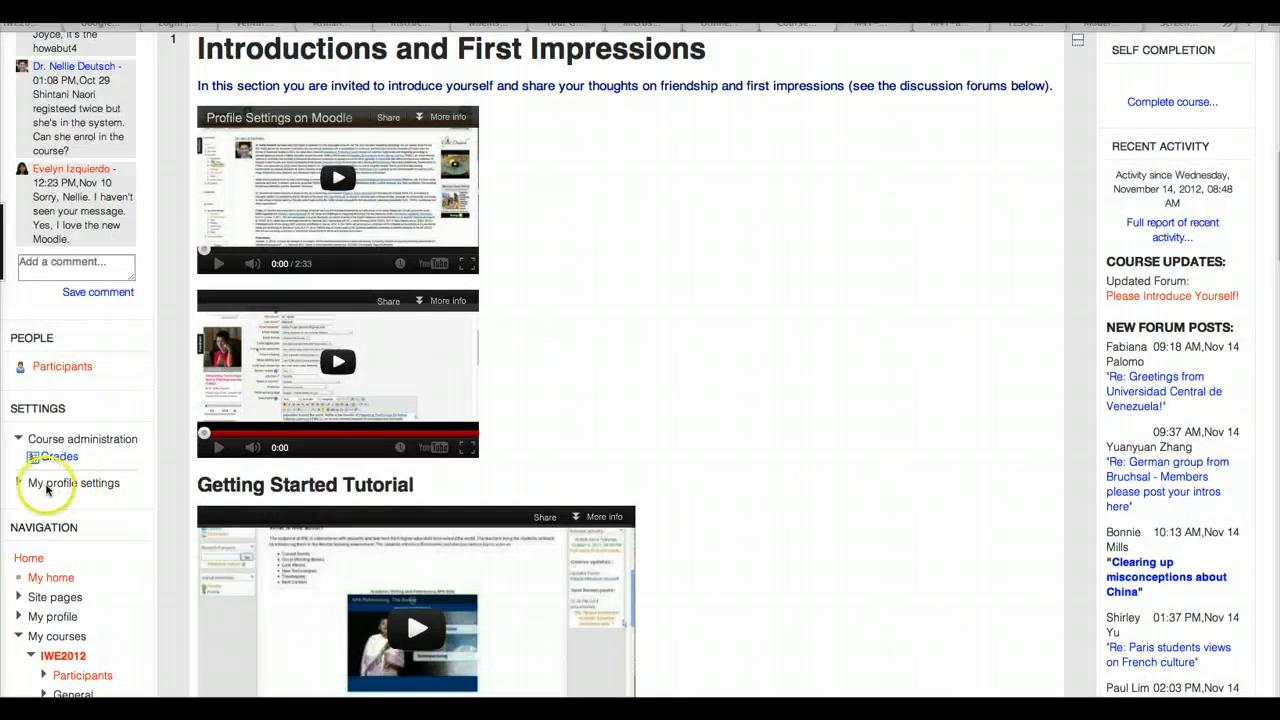
Expand My profile settings in the Settings block and choose Edit profile
{"action": "left_click", "coordinate": [50, 484]}
{"action": "left_click", "coordinate": [54, 484]}
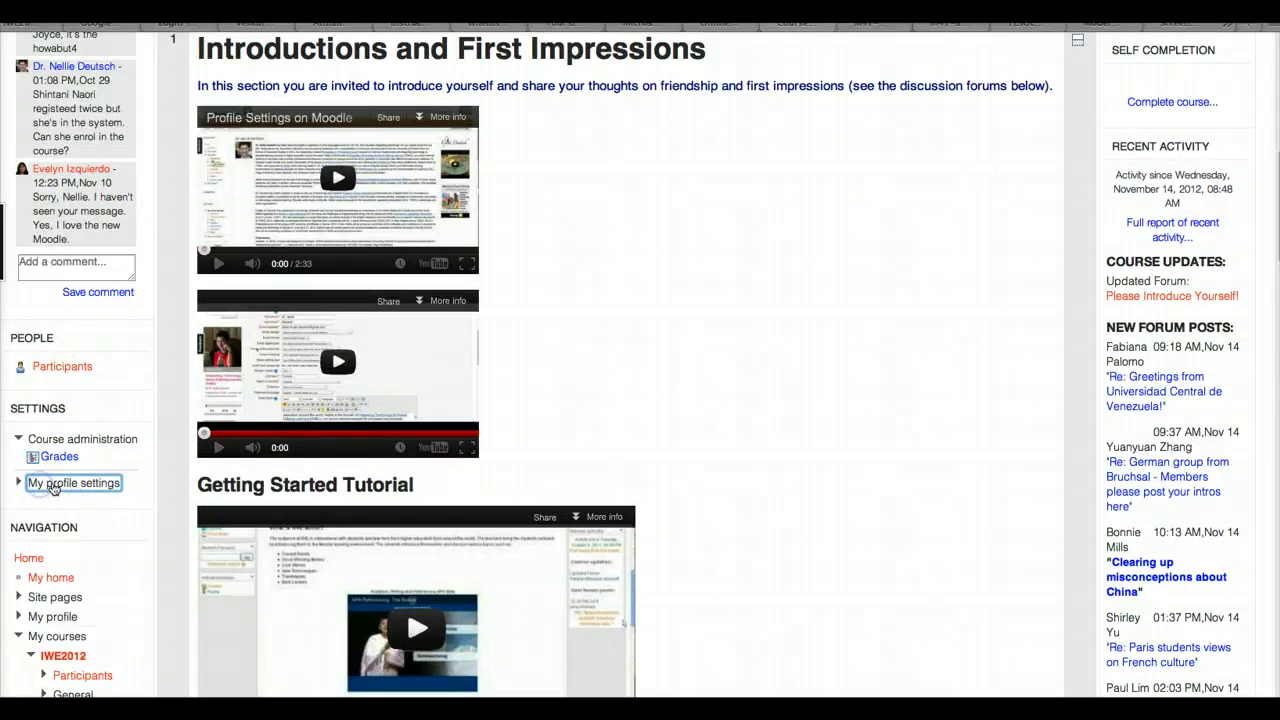
{"action": "left_click", "coordinate": [54, 484]}
{"action": "scroll", "coordinate": [70, 478], "scroll_direction": "down", "scroll_amount": 1}
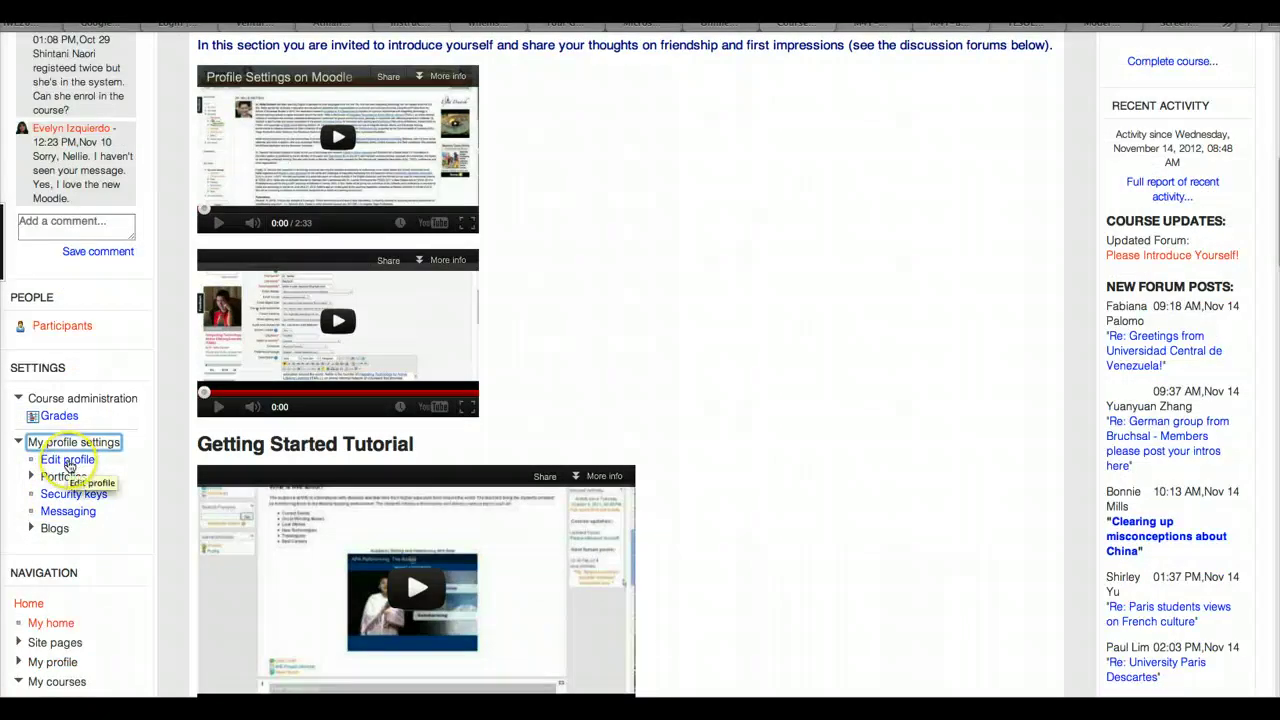
{"action": "left_click", "coordinate": [77, 466]}
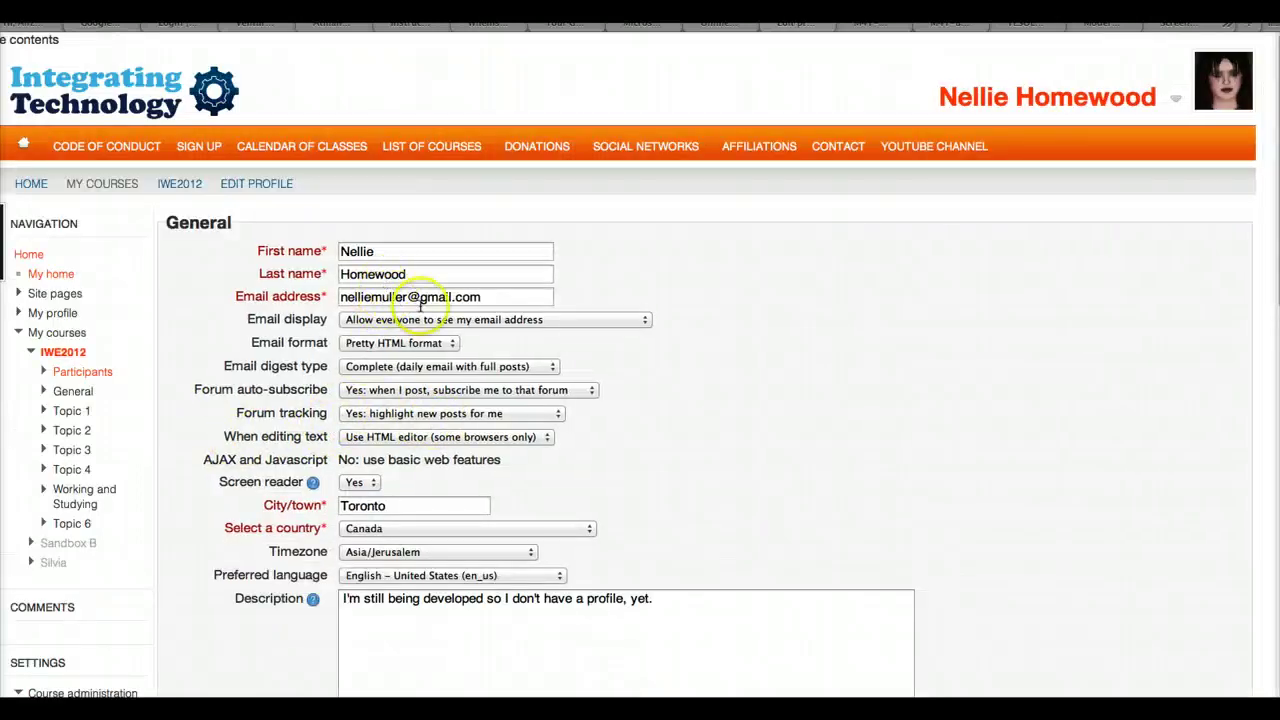
{"action": "scroll", "coordinate": [390, 315], "scroll_direction": "down", "scroll_amount": 1}
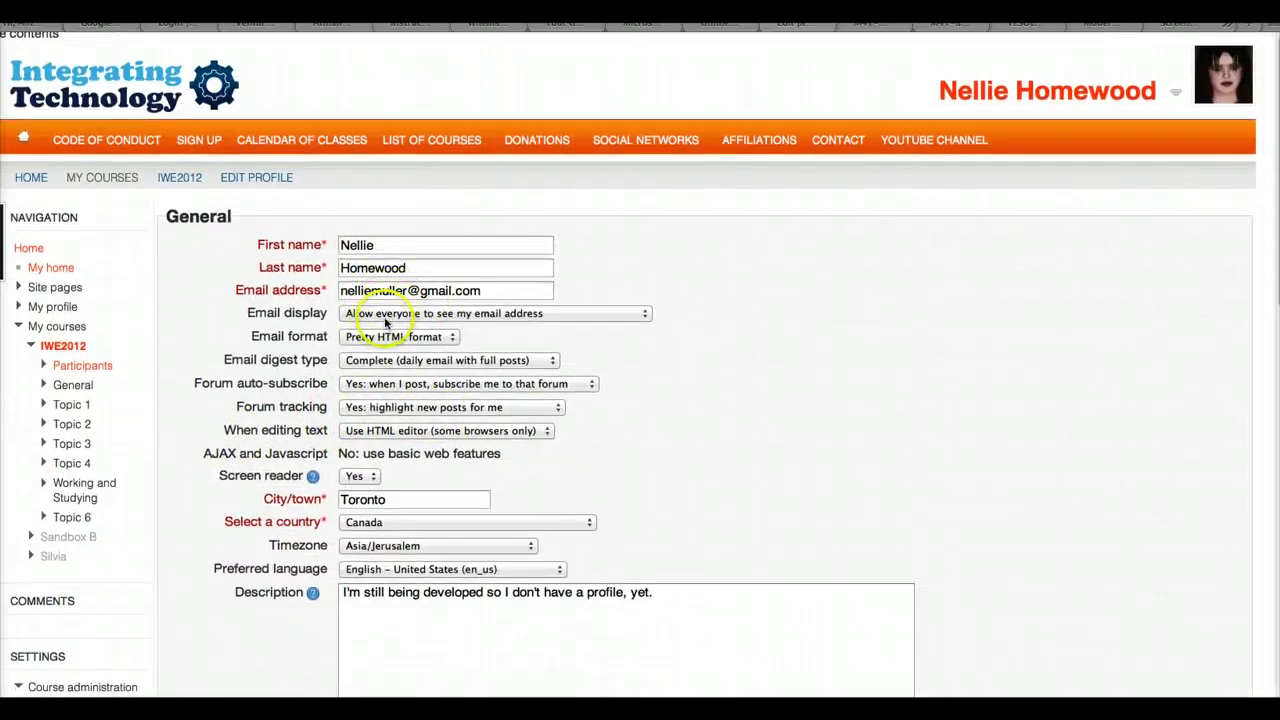
{"action": "scroll", "coordinate": [382, 300], "scroll_direction": "down", "scroll_amount": 1}
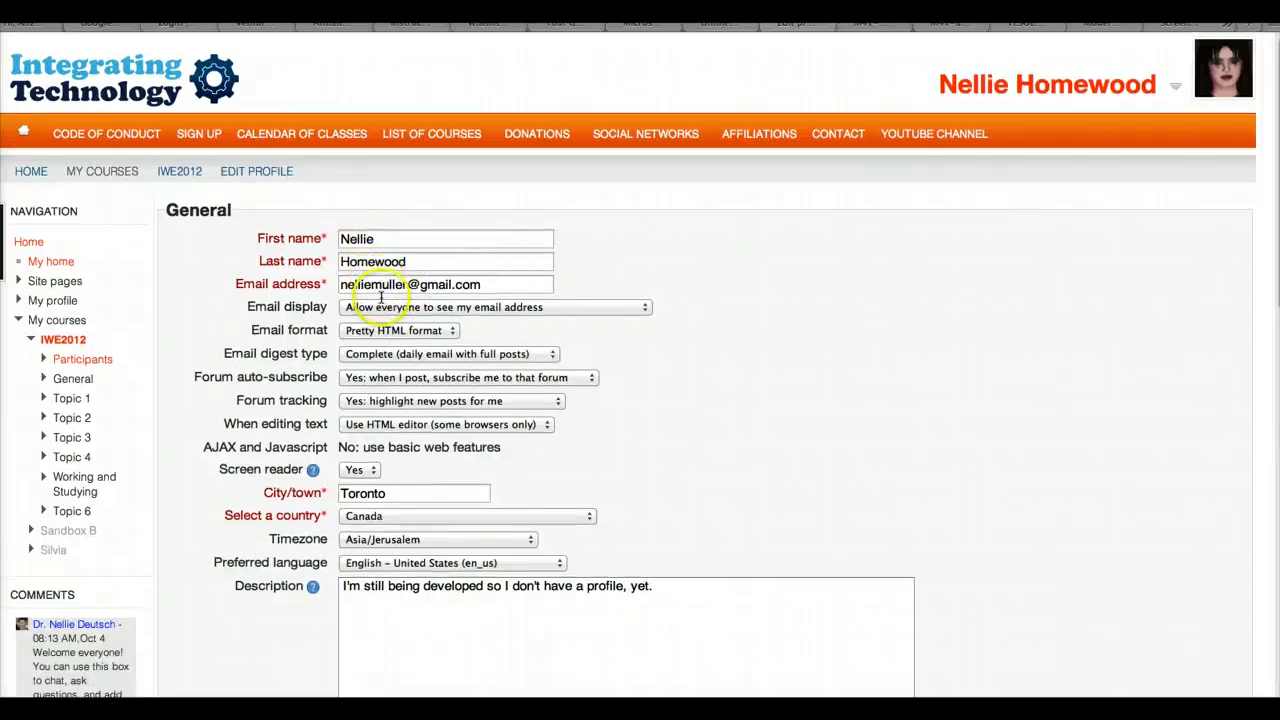
{"action": "scroll", "coordinate": [410, 330], "scroll_direction": "down", "scroll_amount": 1}
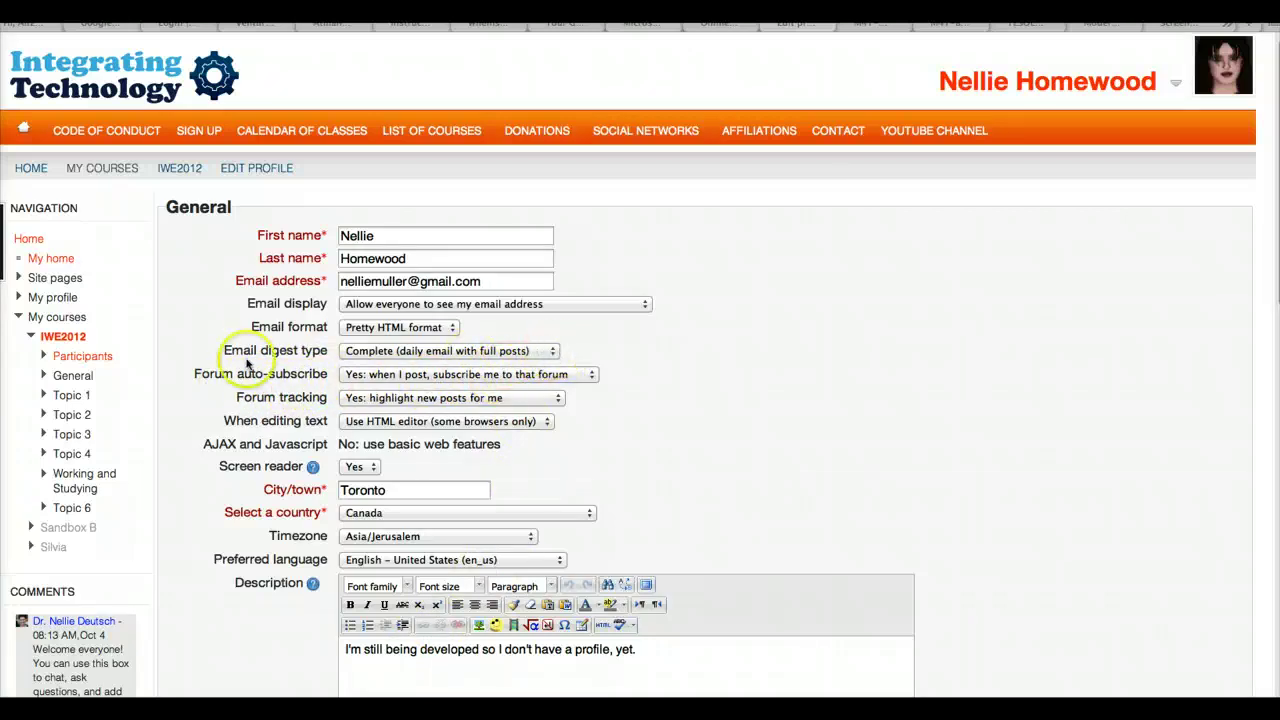
{"action": "left_click", "coordinate": [555, 355]}
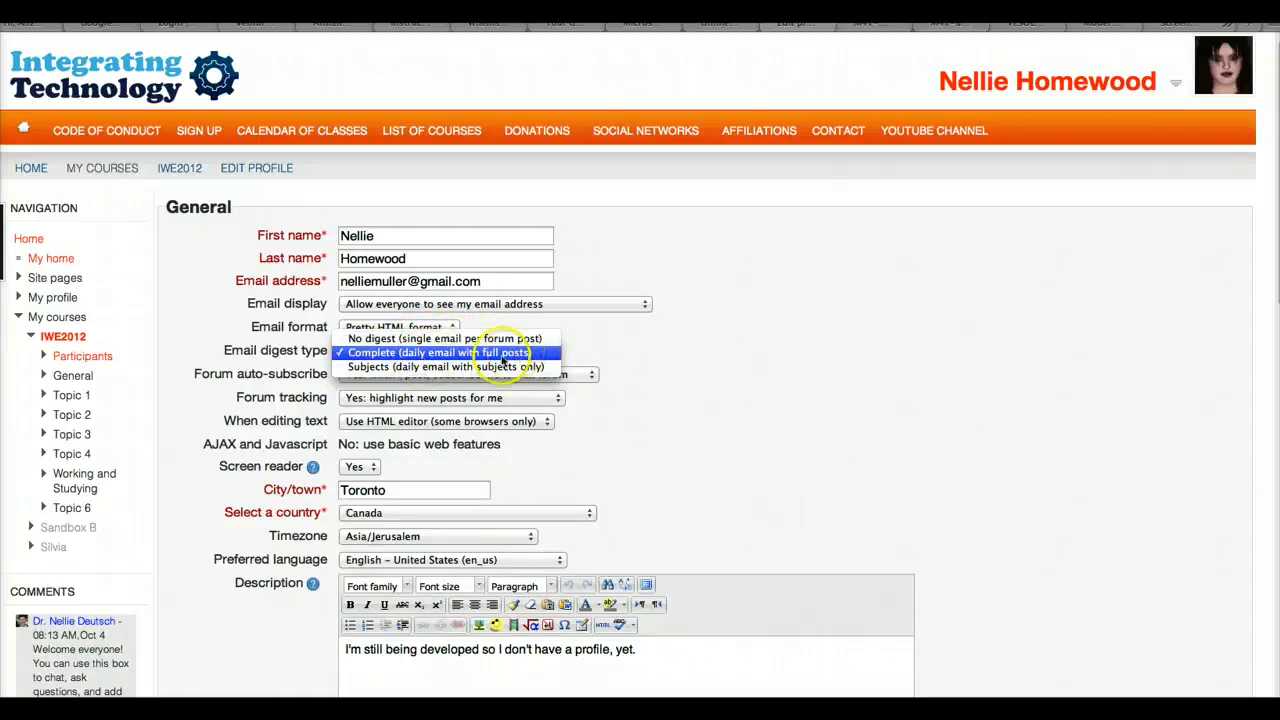
{"action": "left_click", "coordinate": [387, 368]}
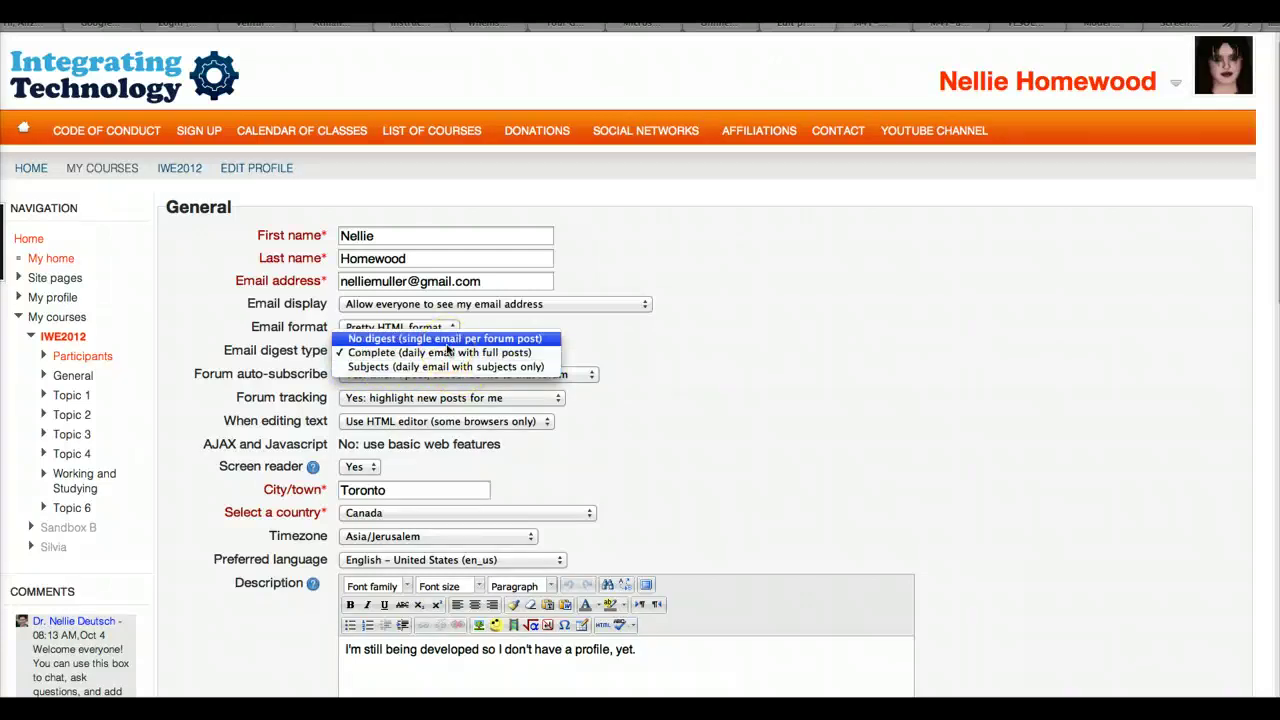
{"action": "left_click", "coordinate": [376, 345]}
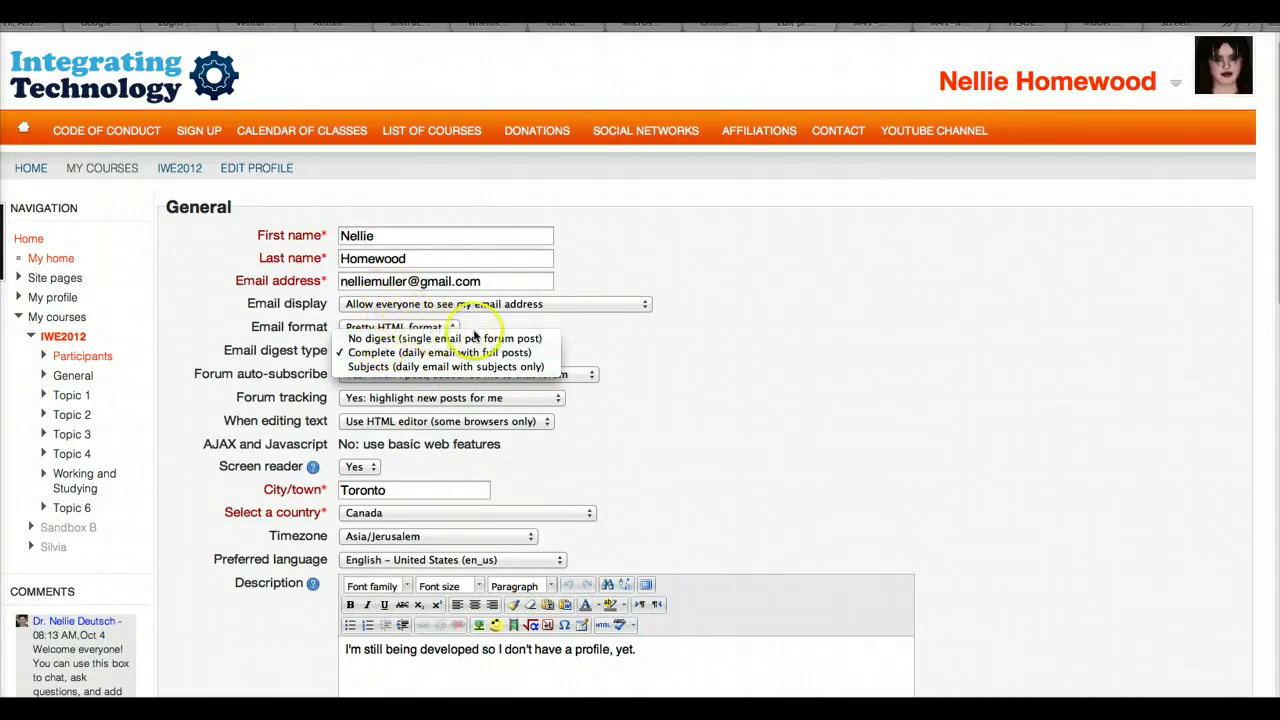
{"action": "left_click", "coordinate": [396, 360]}
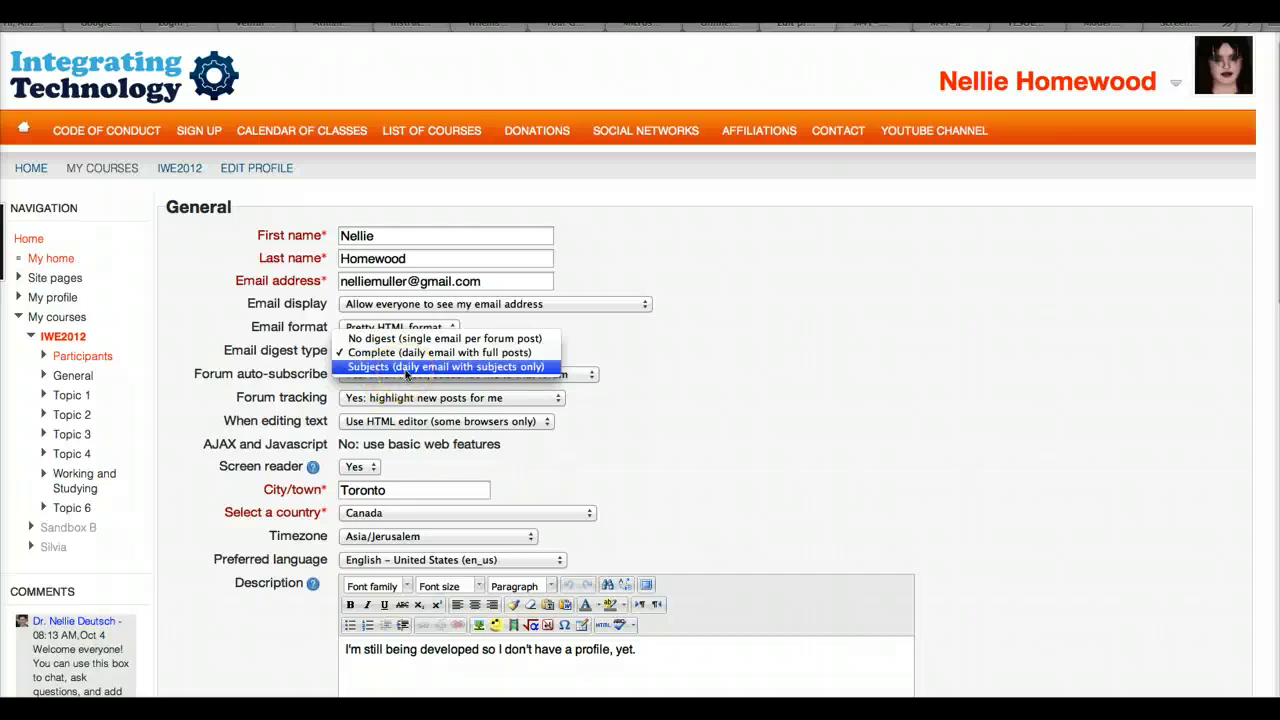
{"action": "left_click", "coordinate": [641, 352]}
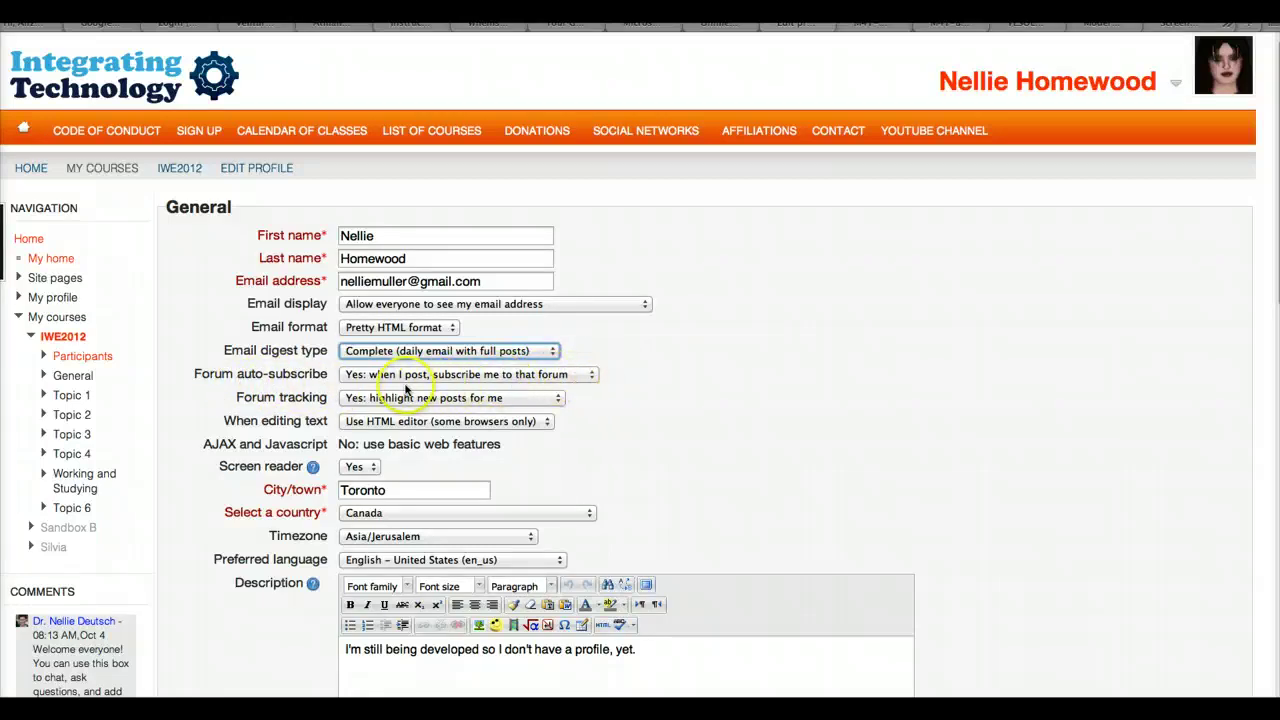
Leave Forum auto-subscribe at Yes and save the profile with Update profile
{"action": "left_click", "coordinate": [595, 378]}
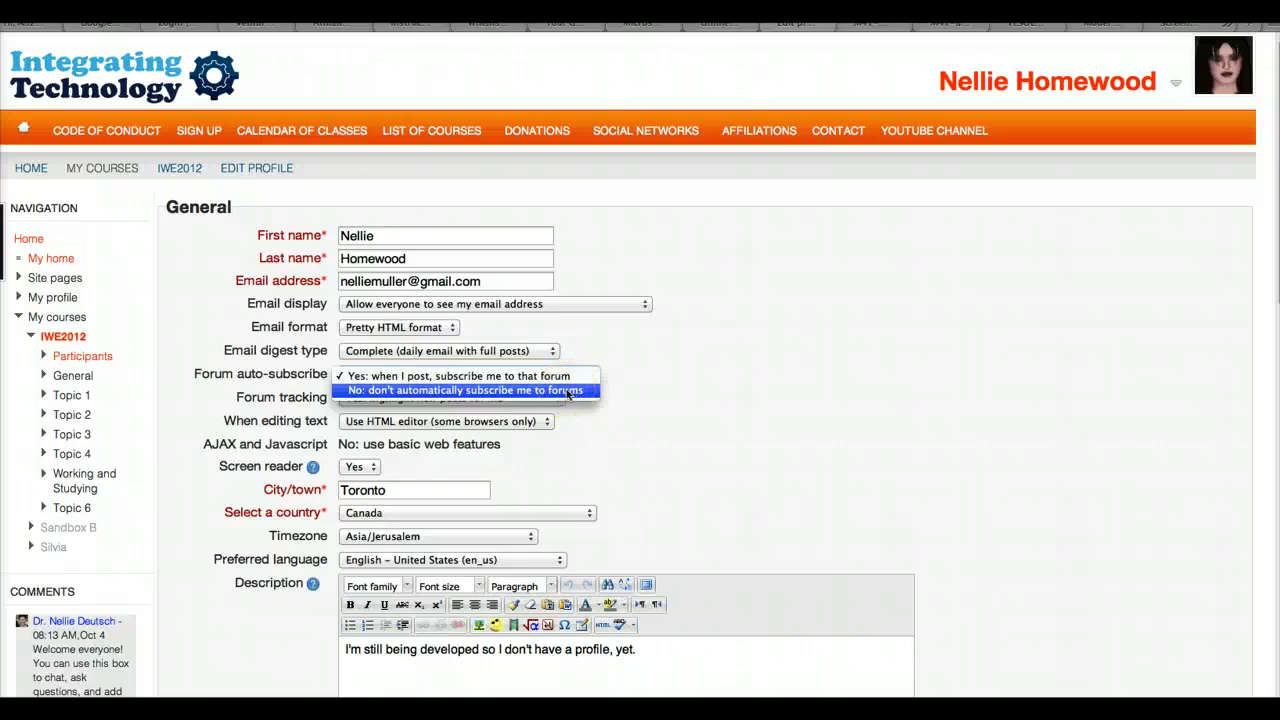
{"action": "left_click", "coordinate": [631, 396]}
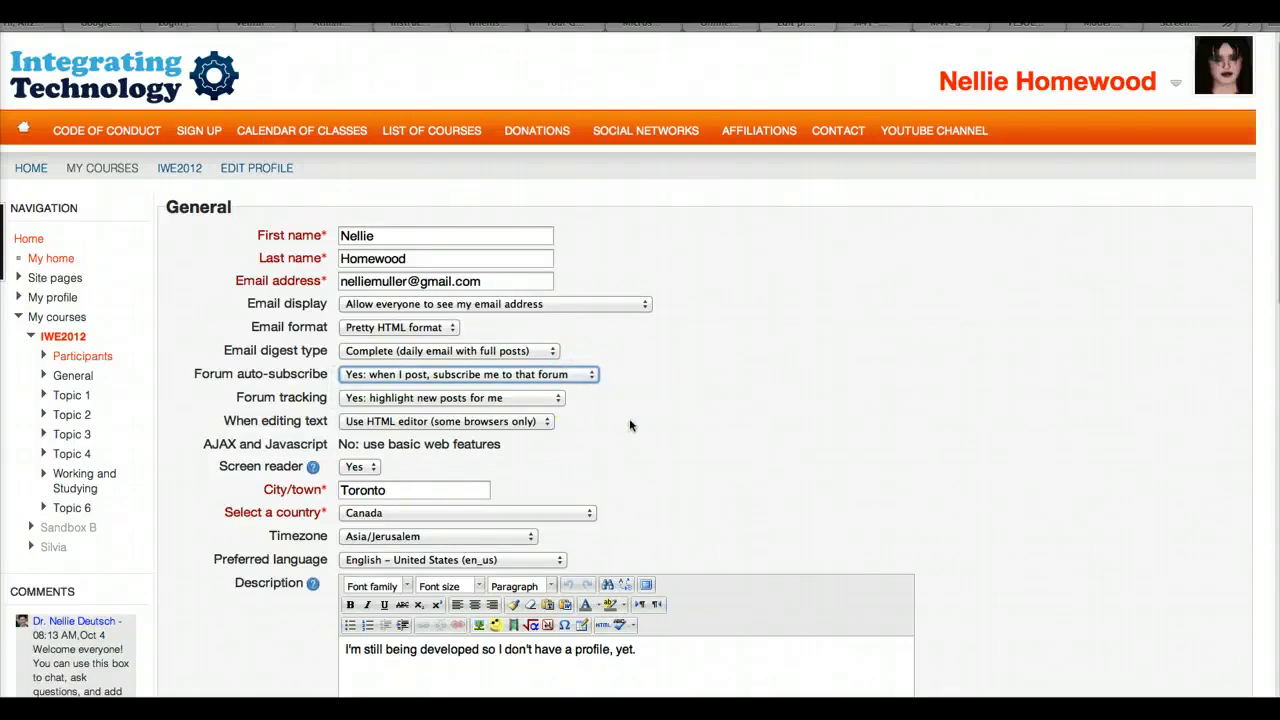
{"action": "scroll", "coordinate": [617, 425], "scroll_direction": "down", "scroll_amount": 1}
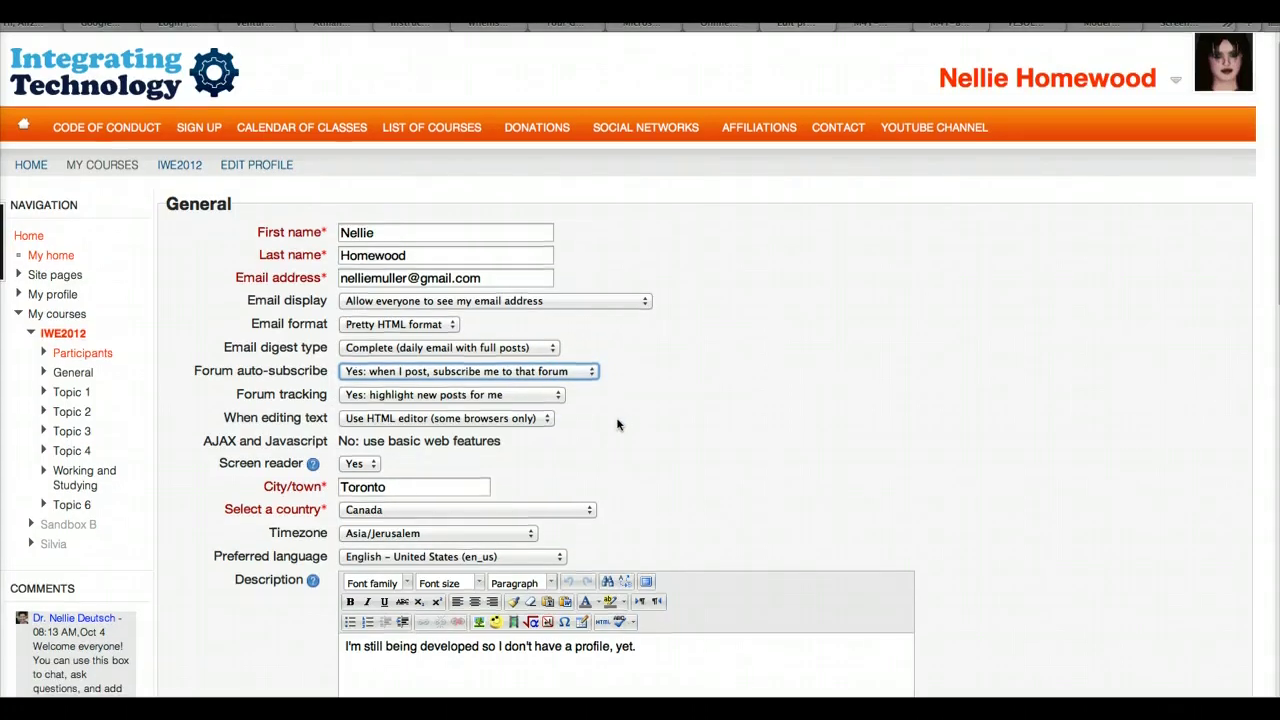
{"action": "scroll", "coordinate": [617, 425], "scroll_direction": "down", "scroll_amount": 8}
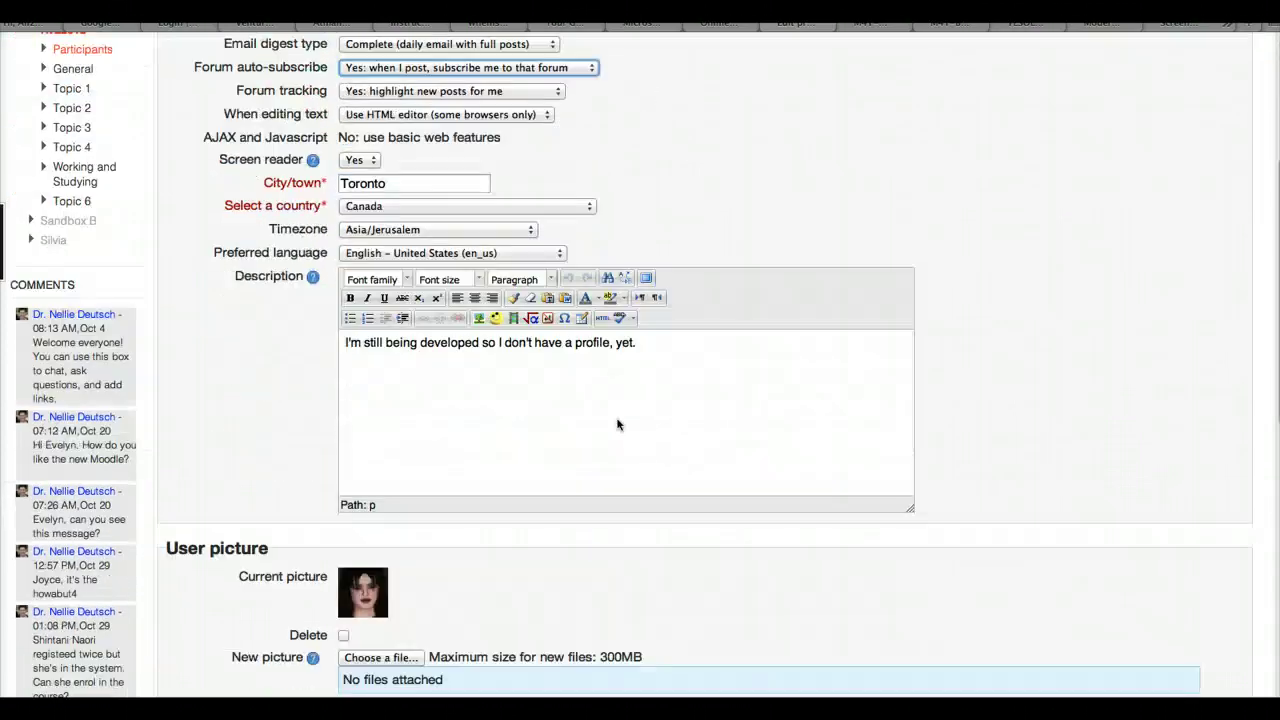
{"action": "scroll", "coordinate": [608, 290], "scroll_direction": "down", "scroll_amount": 10}
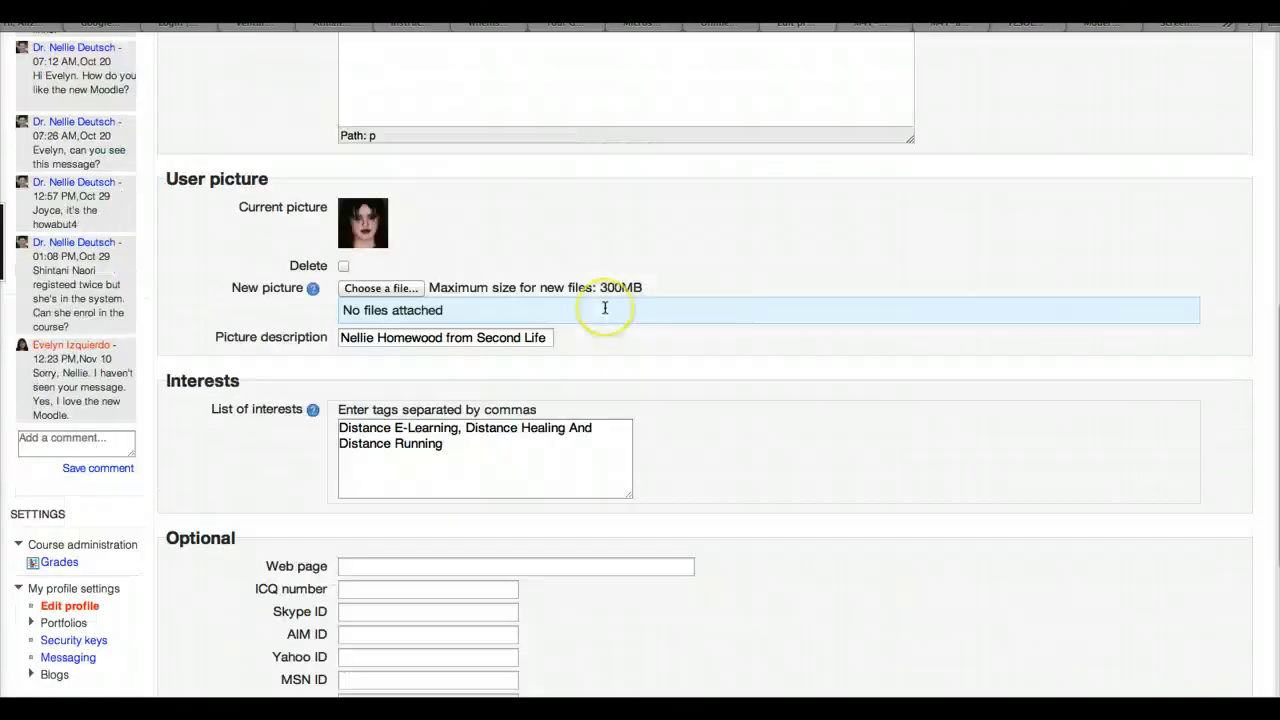
{"action": "scroll", "coordinate": [605, 308], "scroll_direction": "down", "scroll_amount": 8}
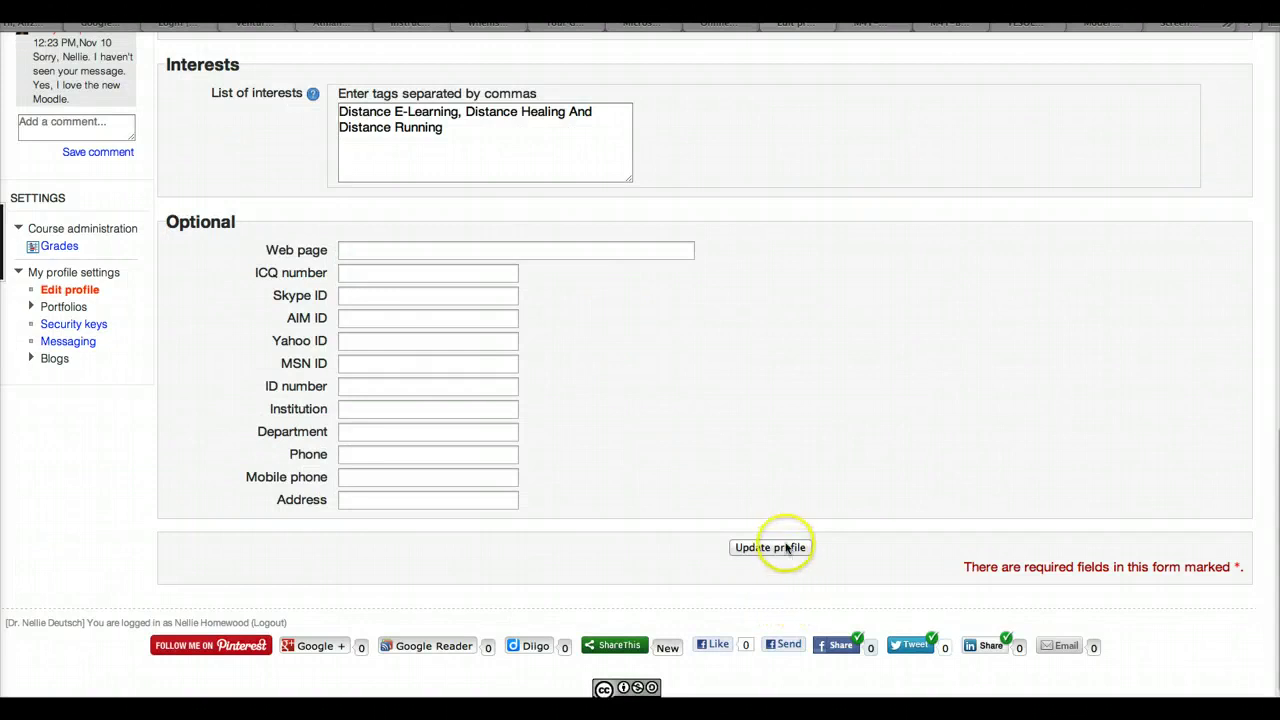
{"action": "left_click", "coordinate": [787, 549]}
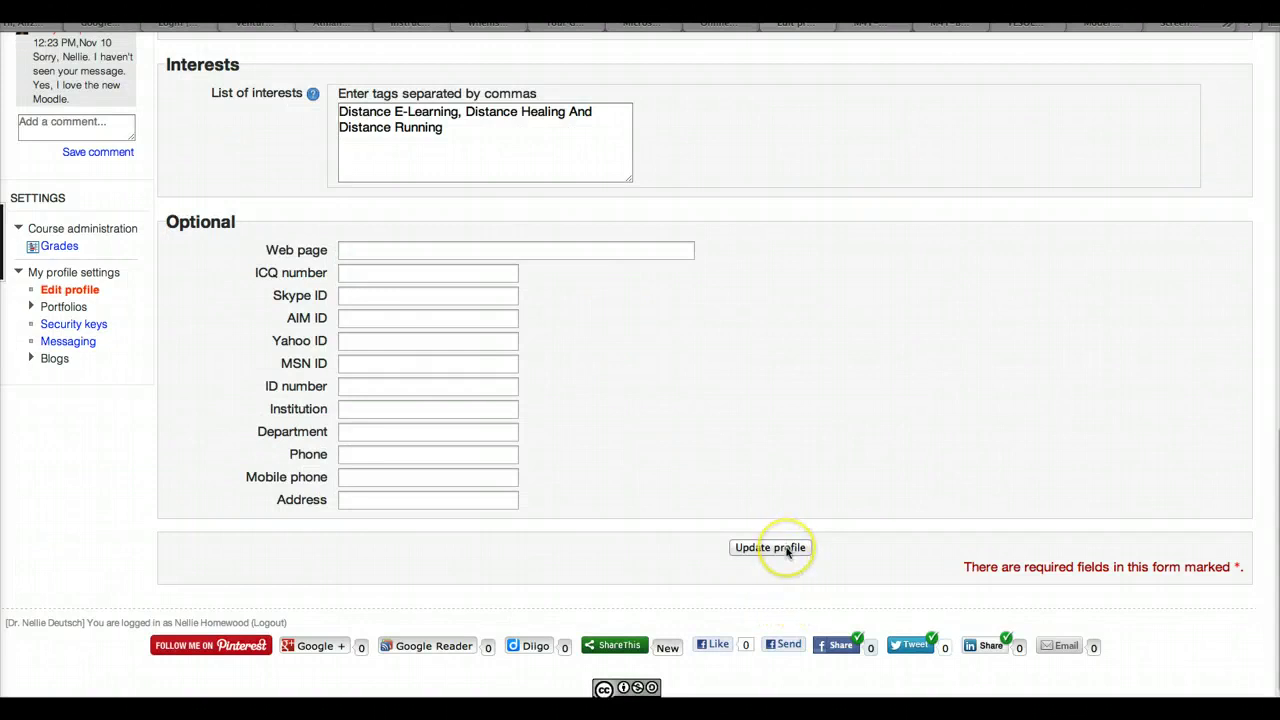
{"action": "scroll", "coordinate": [788, 551], "scroll_direction": "up", "scroll_amount": 3}
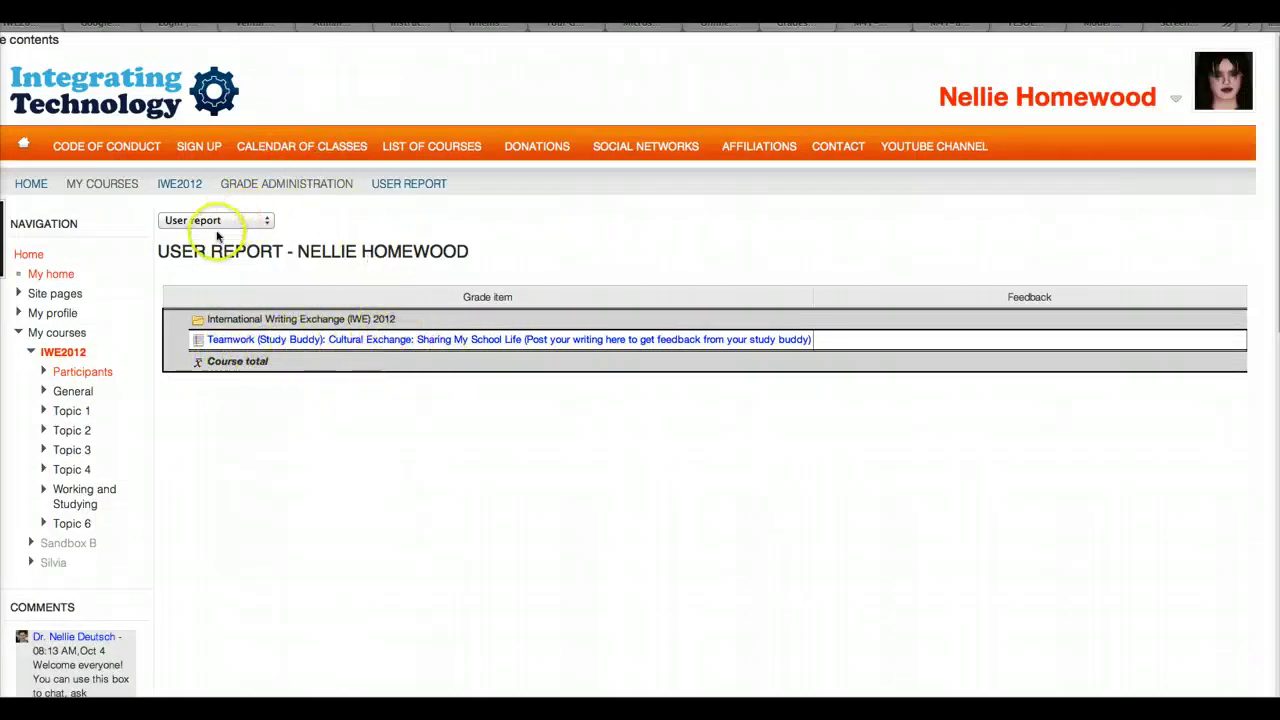
Switch the grades view to the Overview report, then go back to IWE2012 via the breadcrumb
{"action": "left_click", "coordinate": [268, 221]}
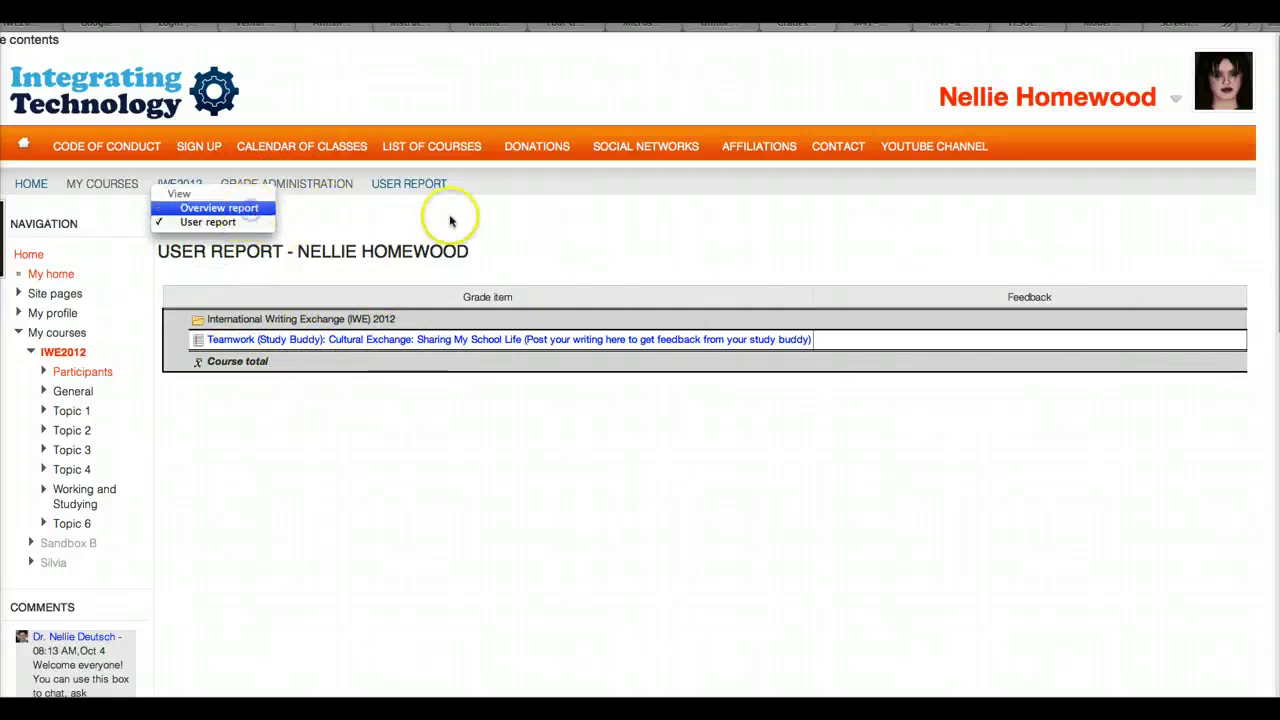
{"action": "left_click", "coordinate": [440, 228]}
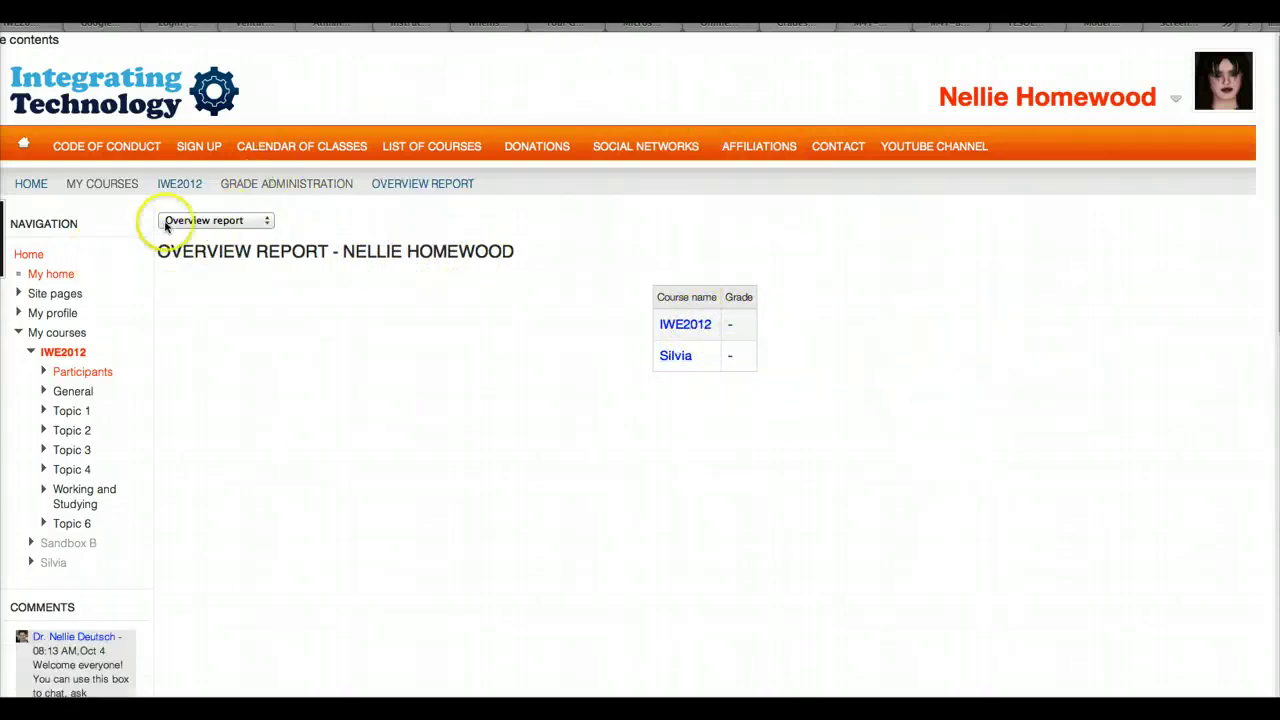
{"action": "left_click", "coordinate": [177, 184]}
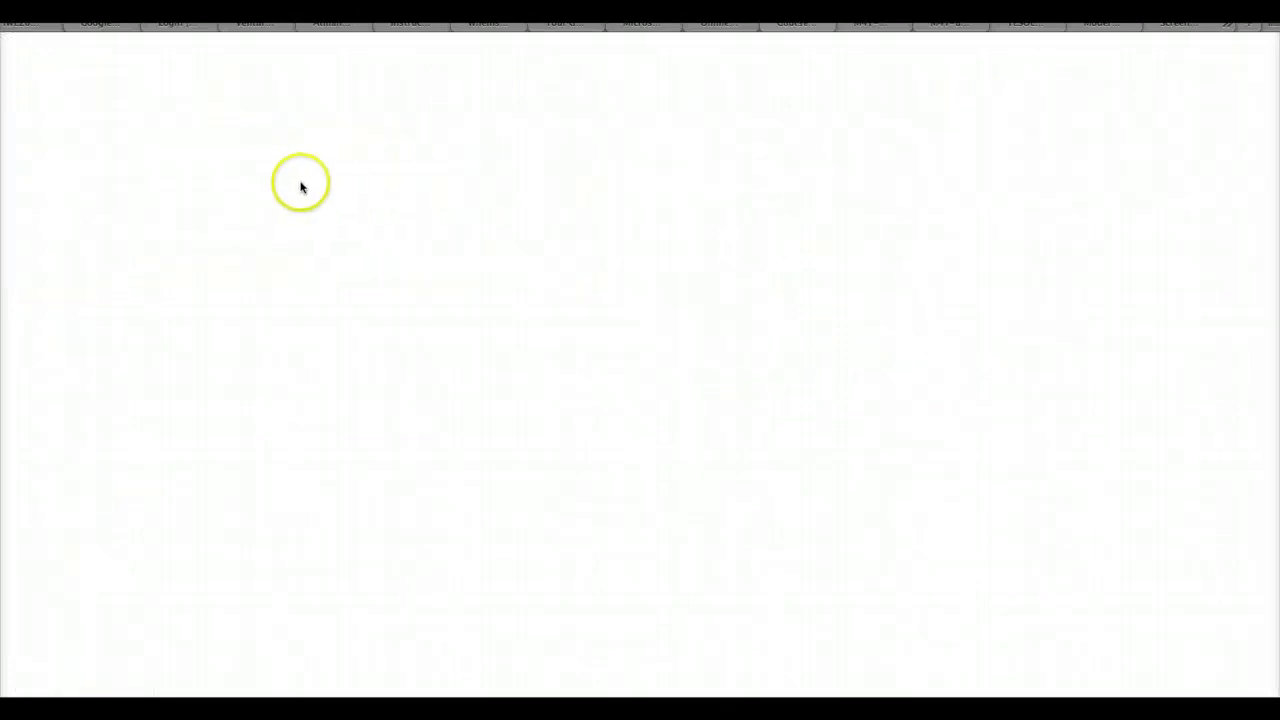
Close the pop-up over the course outline and open Forums from the Activities block
{"action": "mouse_move", "coordinate": [758, 150]}
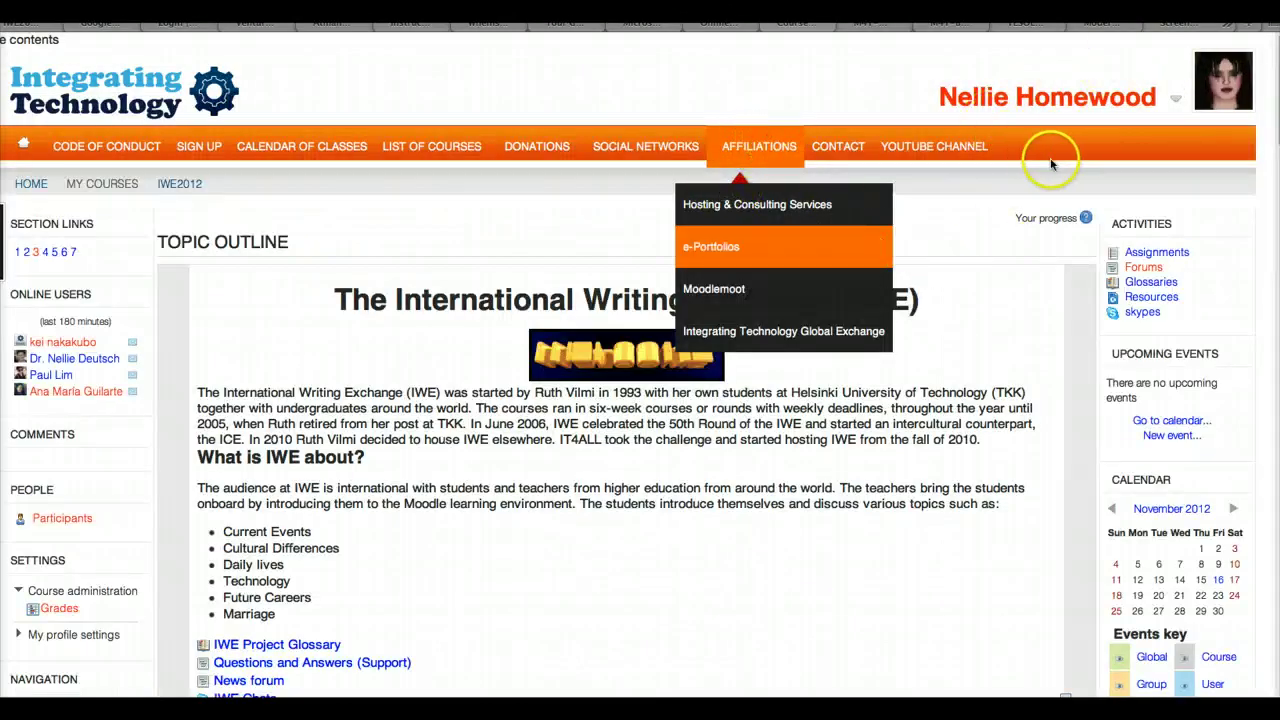
{"action": "left_click", "coordinate": [1225, 202]}
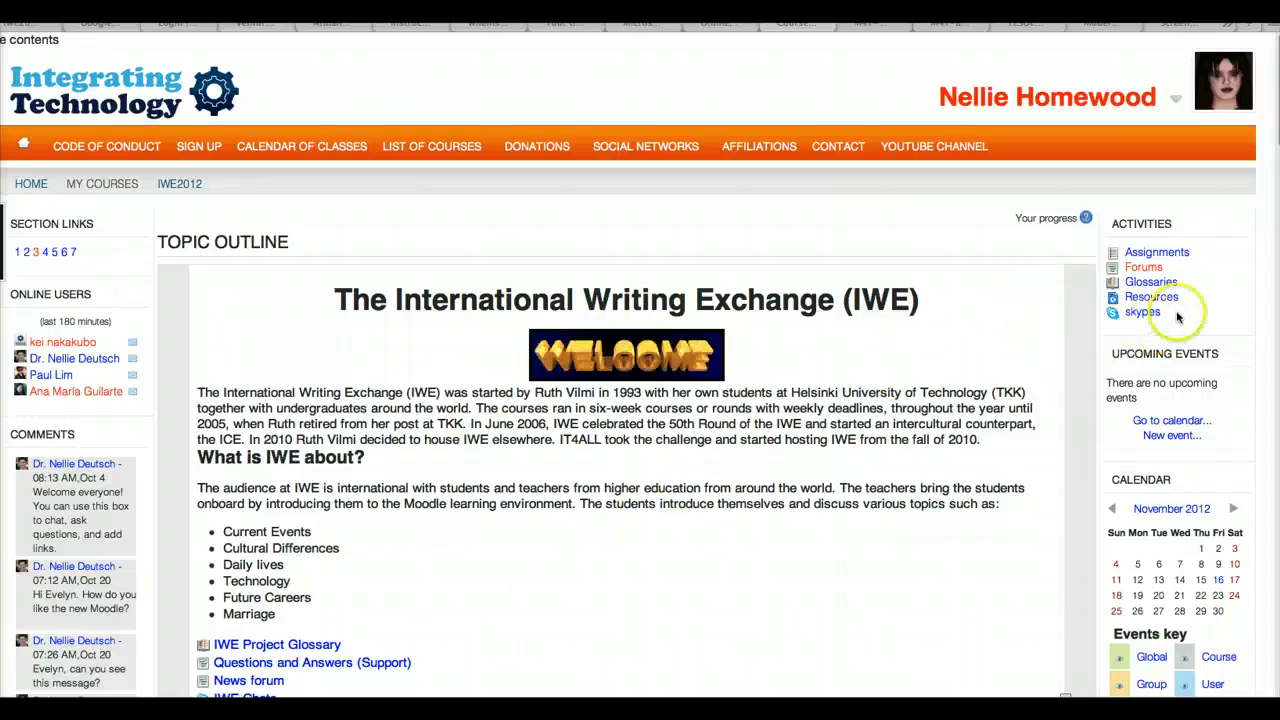
{"action": "left_click", "coordinate": [1145, 270]}
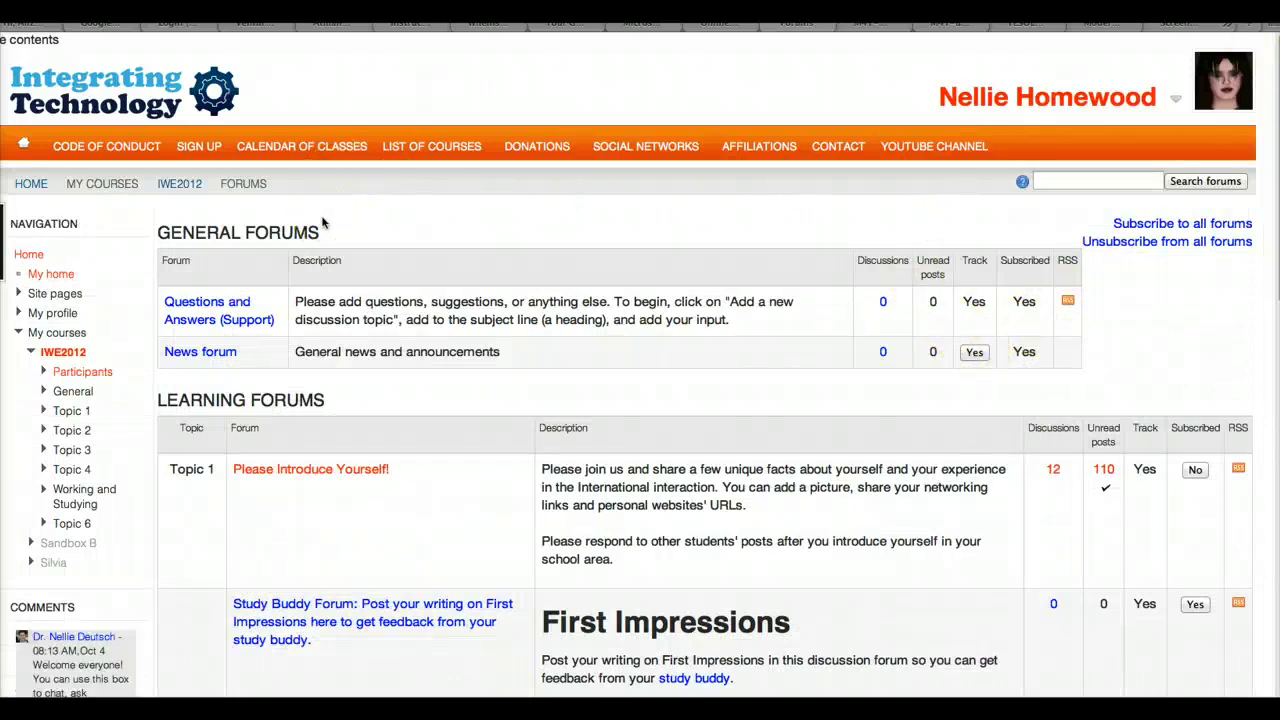
{"action": "scroll", "coordinate": [420, 234], "scroll_direction": "down", "scroll_amount": 5}
{"action": "scroll", "coordinate": [441, 236], "scroll_direction": "down", "scroll_amount": 18}
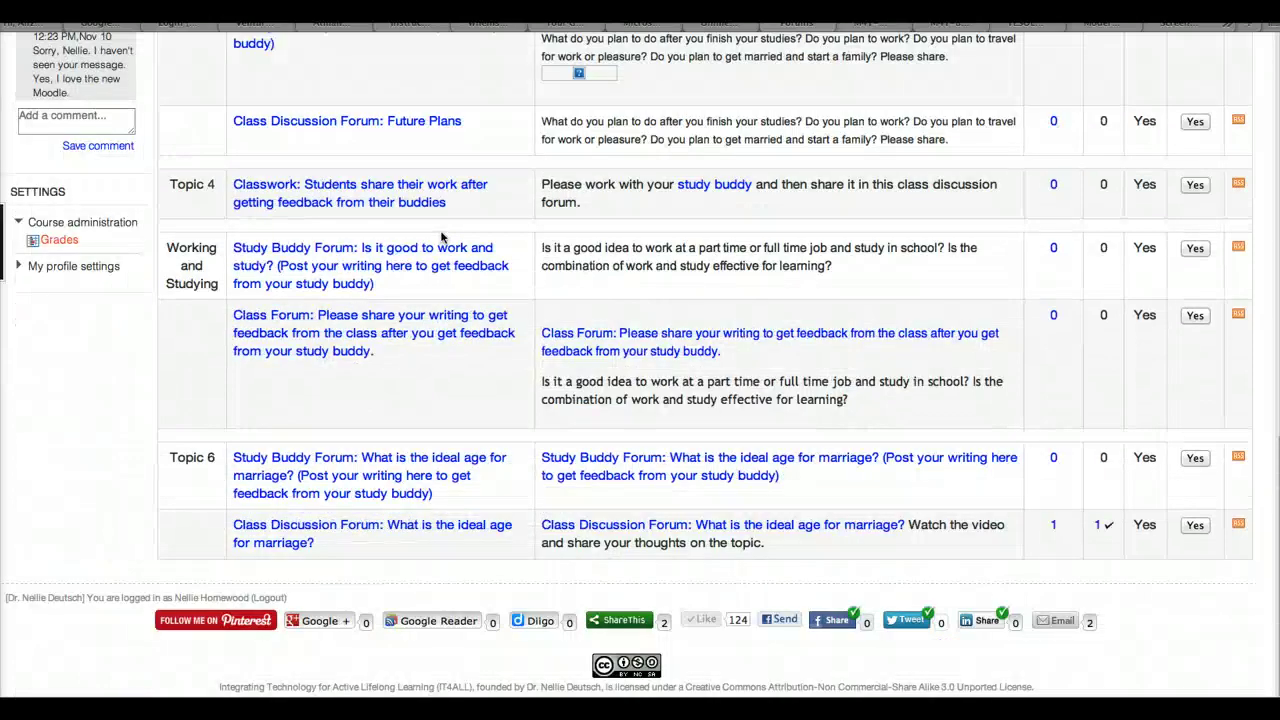
{"action": "scroll", "coordinate": [267, 477], "scroll_direction": "up", "scroll_amount": 8}
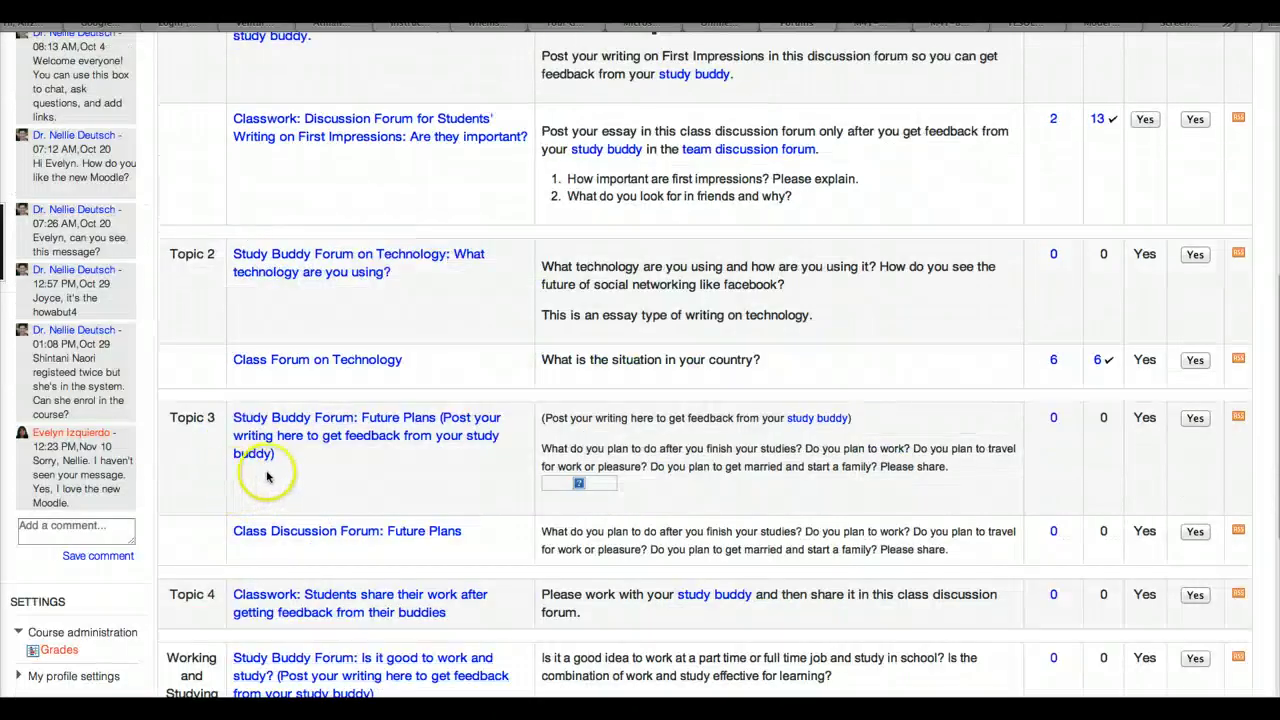
{"action": "scroll", "coordinate": [267, 477], "scroll_direction": "up", "scroll_amount": 8}
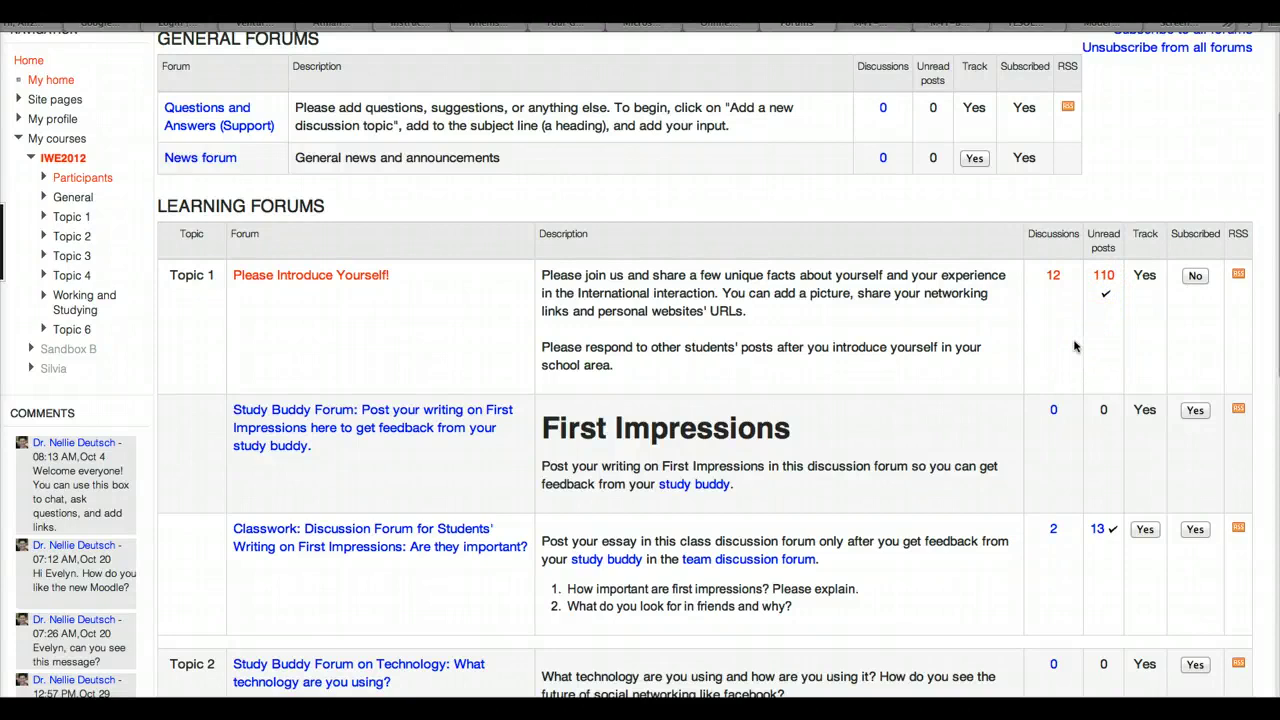
{"action": "left_click", "coordinate": [1196, 277]}
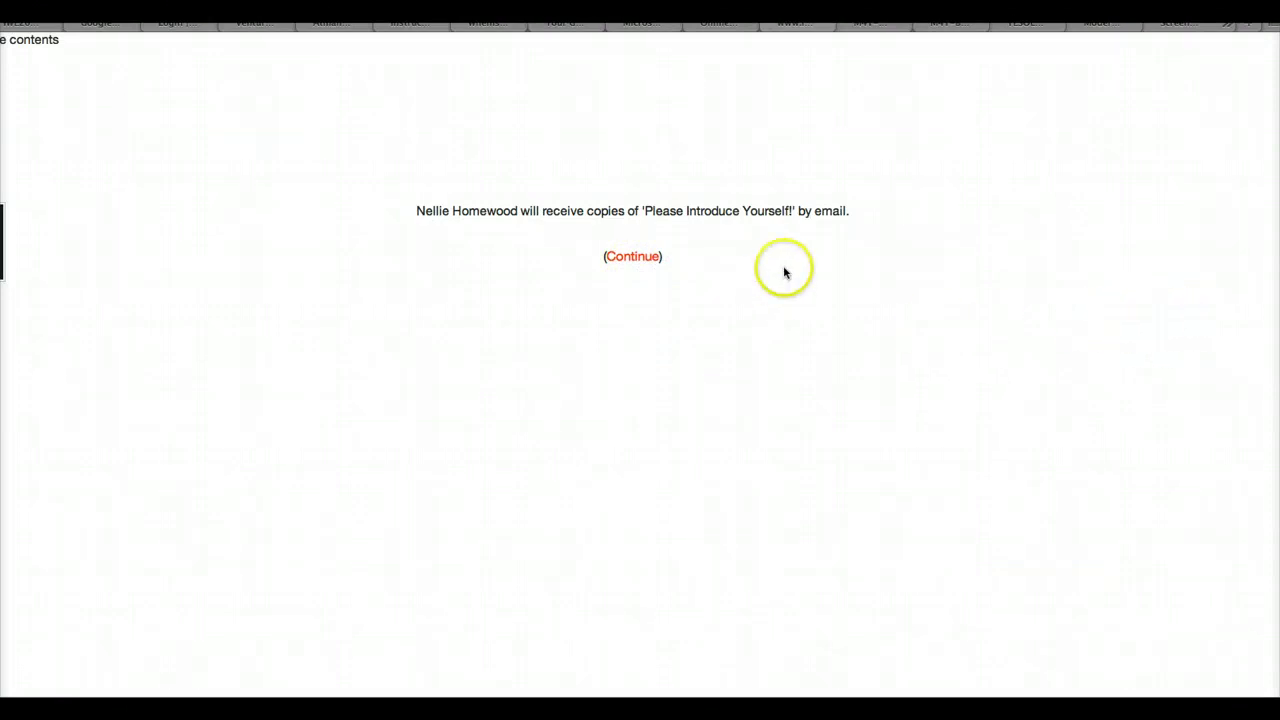
{"action": "left_click", "coordinate": [650, 260]}
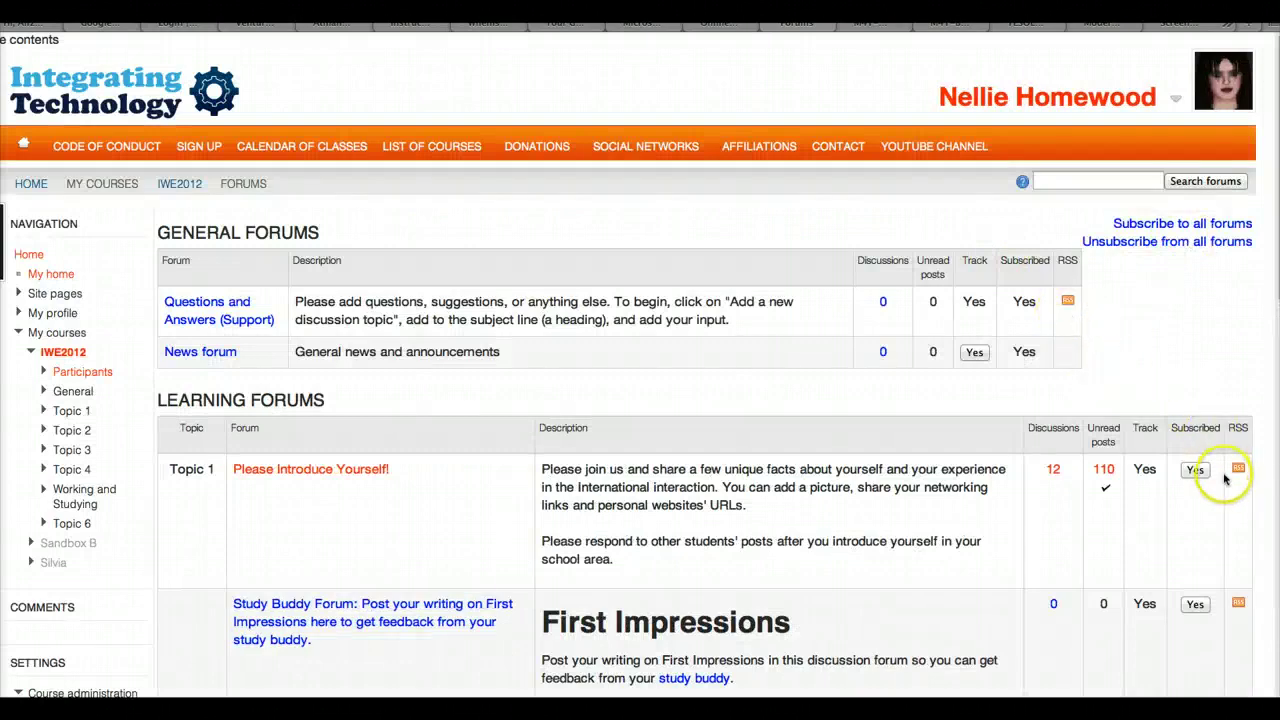
{"action": "scroll", "coordinate": [1205, 467], "scroll_direction": "down", "scroll_amount": 1}
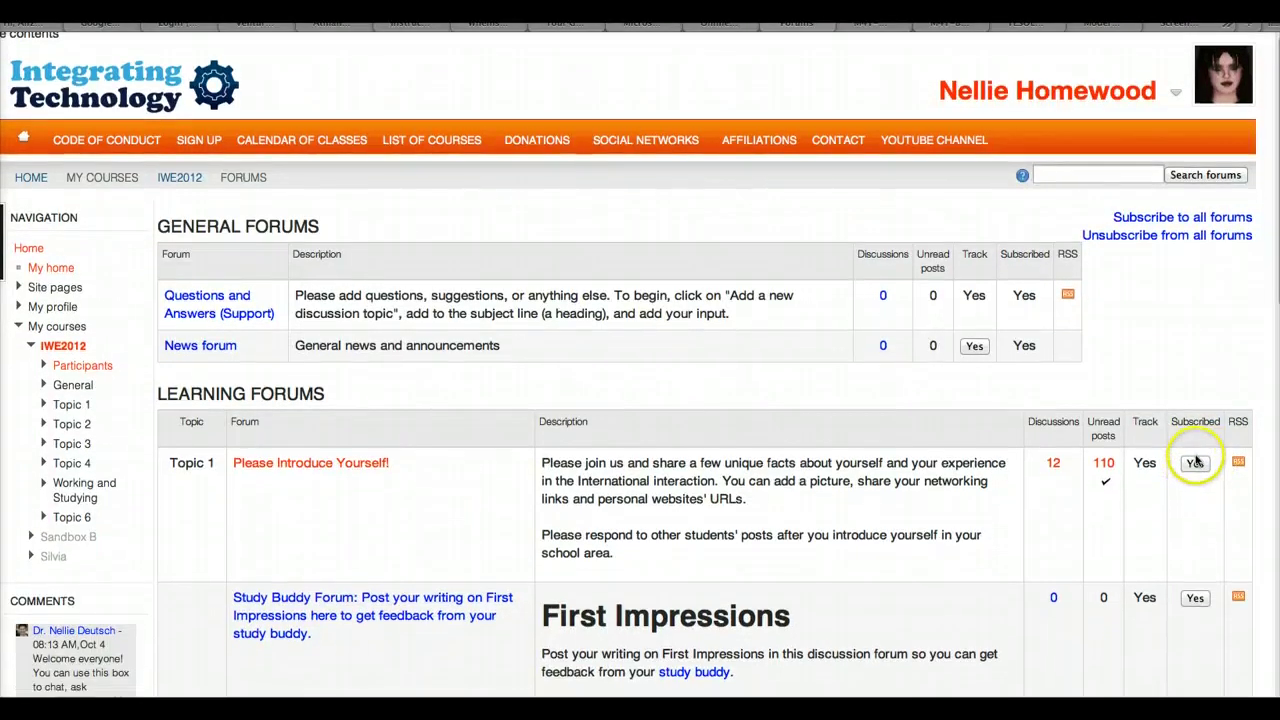
{"action": "scroll", "coordinate": [1197, 467], "scroll_direction": "down", "scroll_amount": 2}
{"action": "left_click", "coordinate": [1197, 409]}
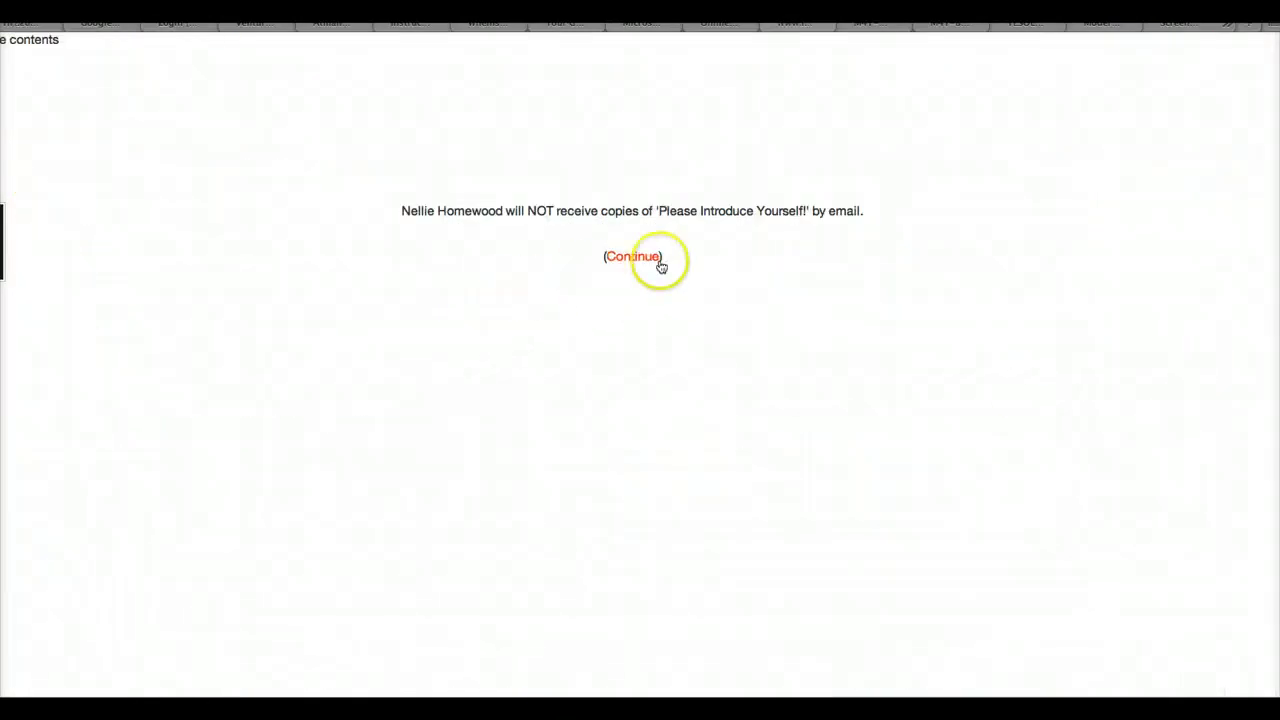
{"action": "left_click", "coordinate": [640, 257]}
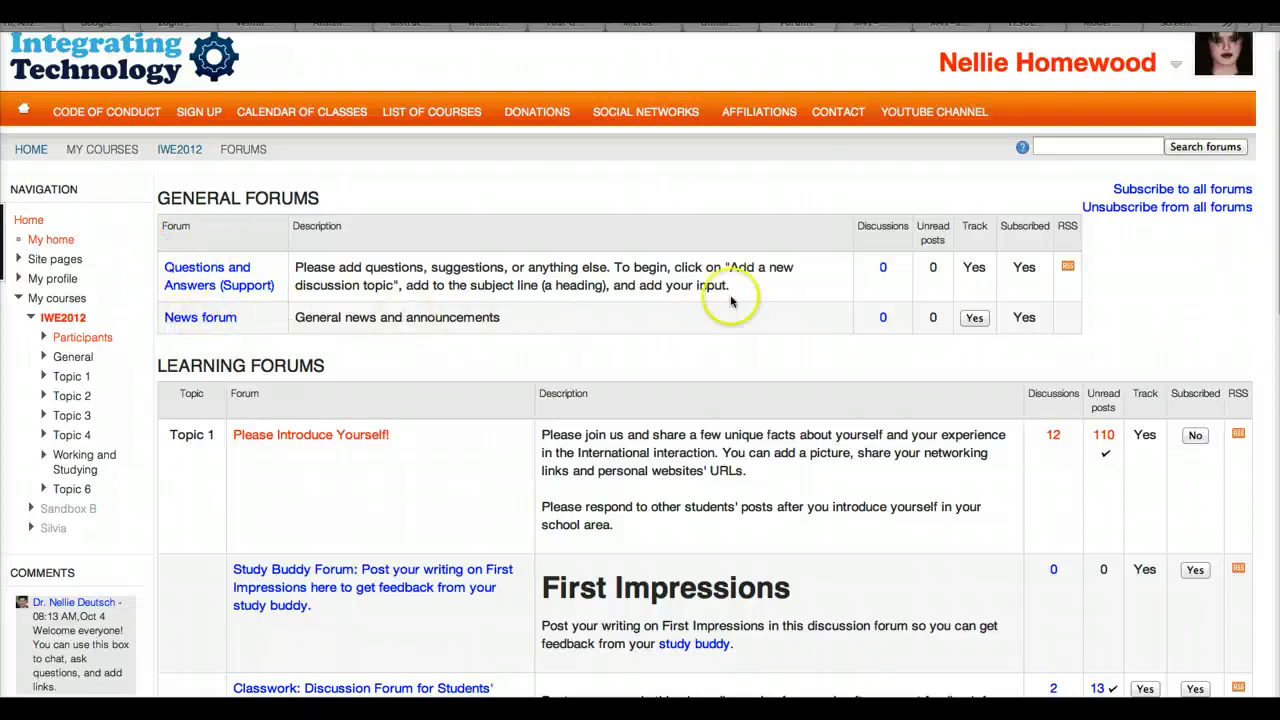
{"action": "scroll", "coordinate": [1027, 355], "scroll_direction": "down", "scroll_amount": 1}
{"action": "scroll", "coordinate": [850, 360], "scroll_direction": "down", "scroll_amount": 1}
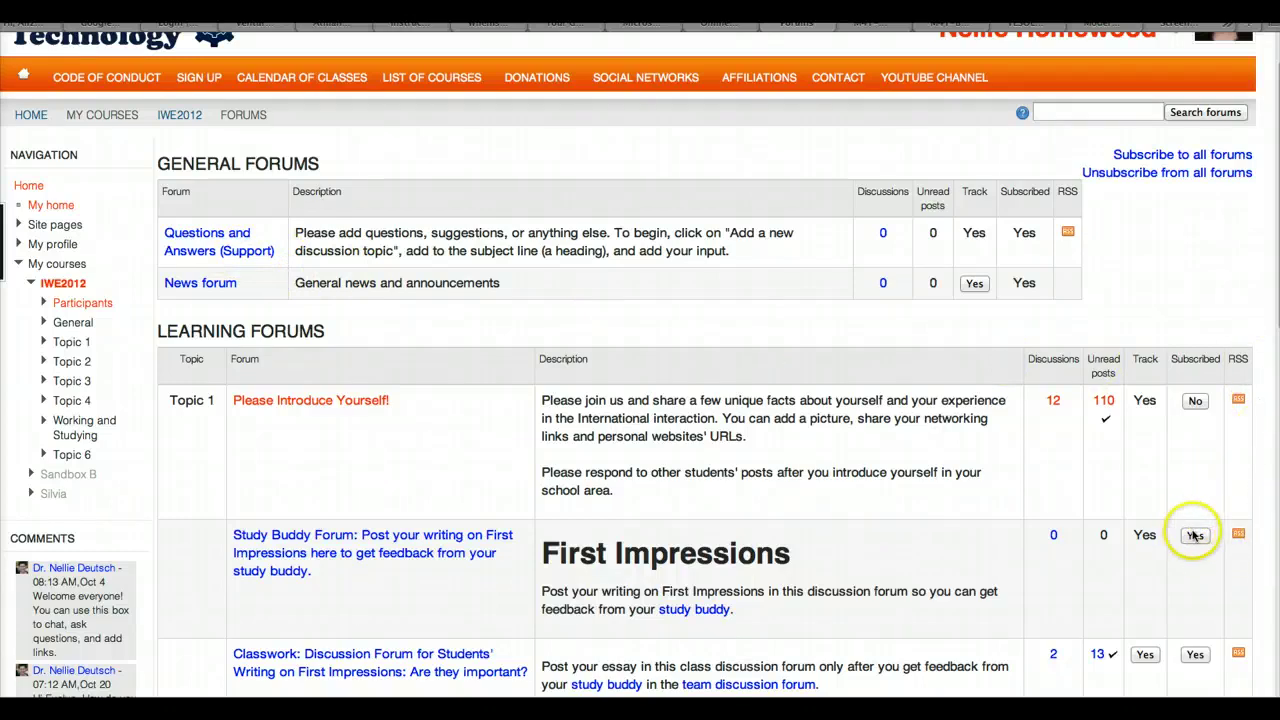
{"action": "scroll", "coordinate": [1190, 530], "scroll_direction": "down", "scroll_amount": 1}
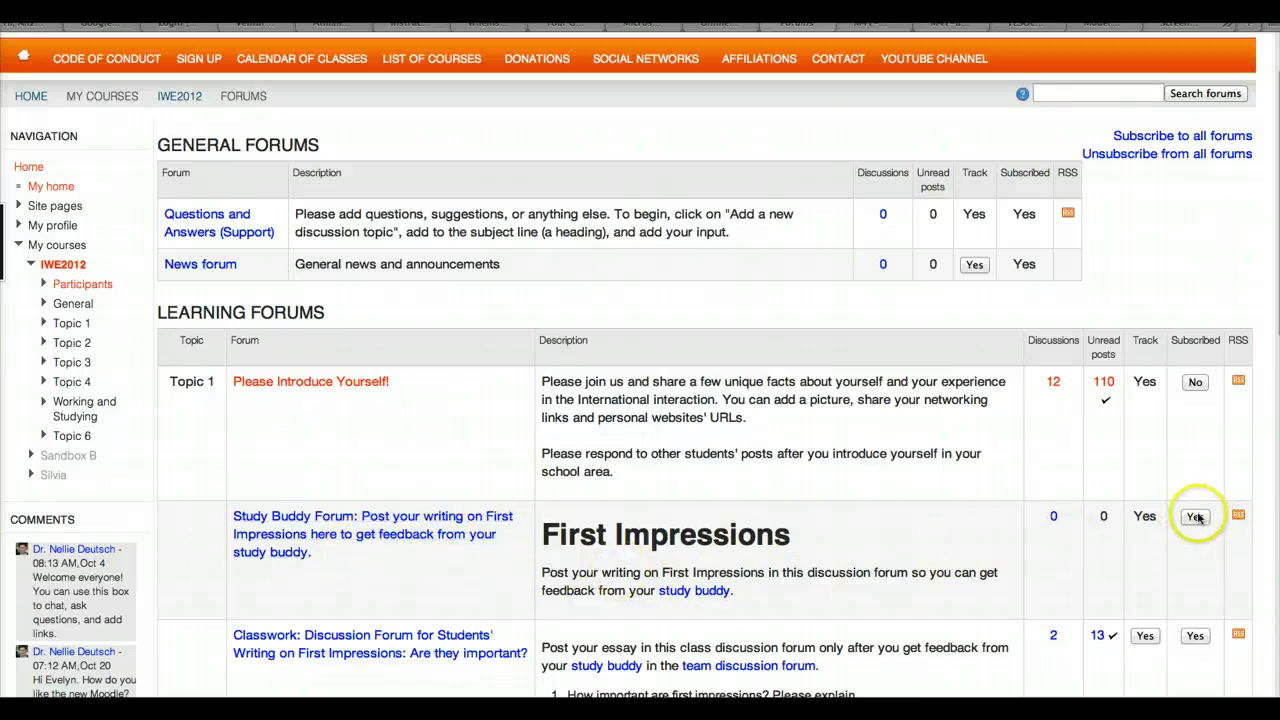
{"action": "scroll", "coordinate": [1190, 560], "scroll_direction": "down", "scroll_amount": 3}
{"action": "scroll", "coordinate": [1190, 566], "scroll_direction": "down", "scroll_amount": 2}
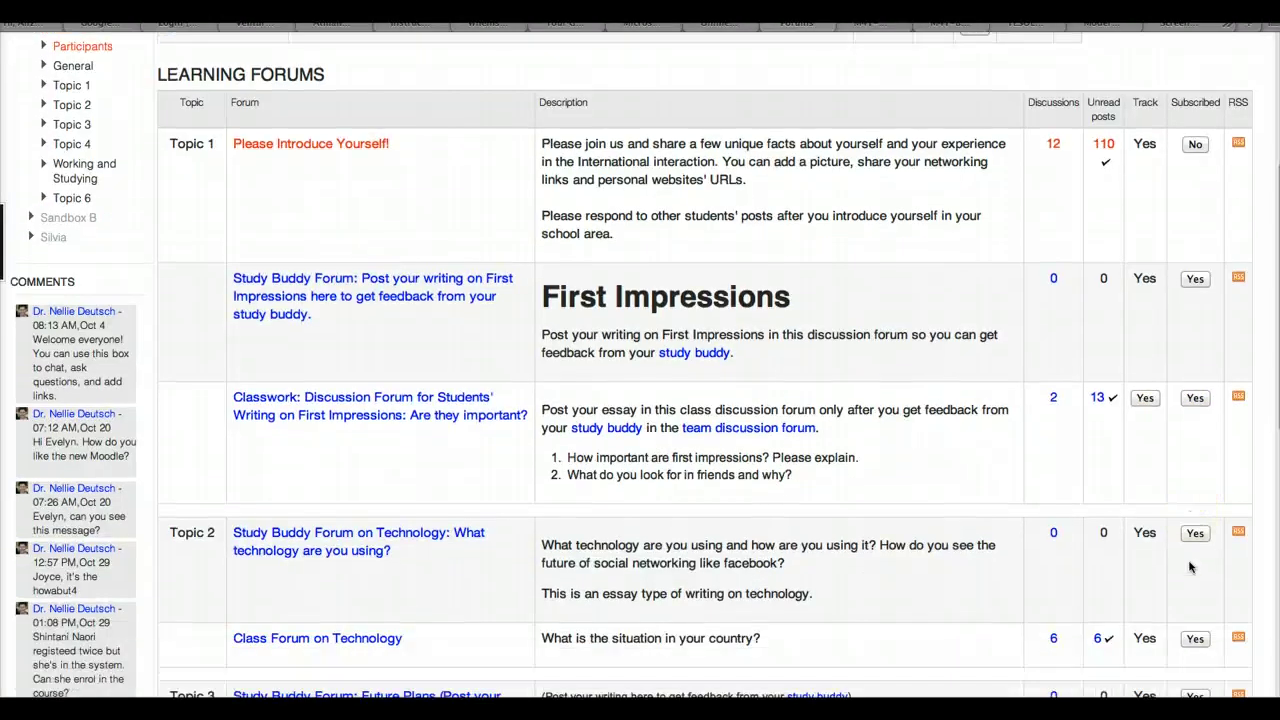
{"action": "scroll", "coordinate": [1190, 560], "scroll_direction": "down", "scroll_amount": 2}
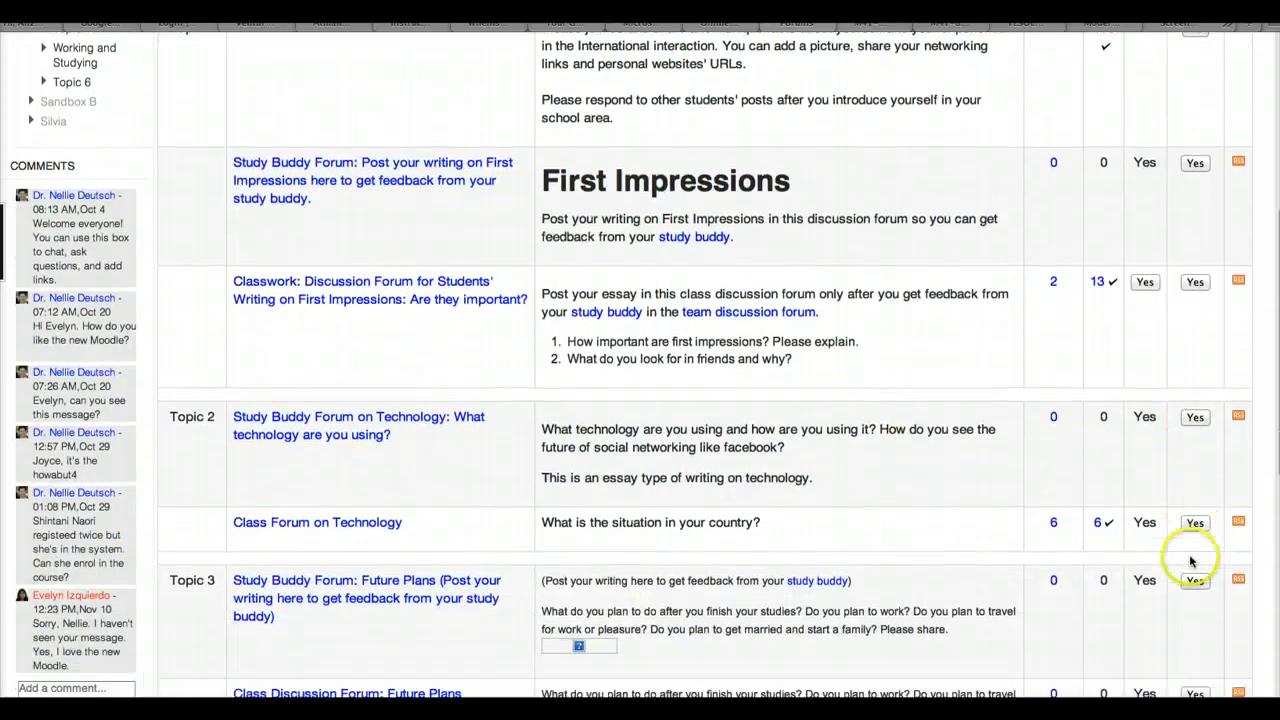
{"action": "scroll", "coordinate": [1192, 560], "scroll_direction": "down", "scroll_amount": 1}
{"action": "scroll", "coordinate": [1185, 625], "scroll_direction": "down", "scroll_amount": 2}
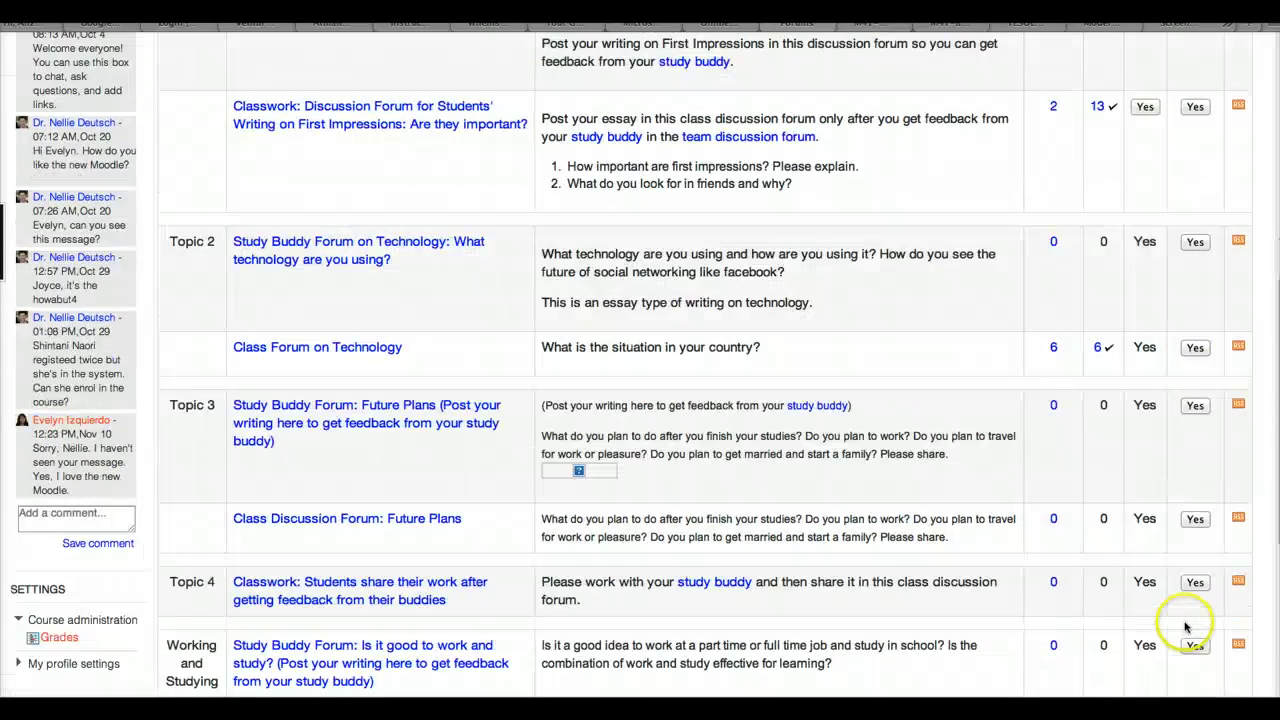
{"action": "scroll", "coordinate": [1185, 627], "scroll_direction": "down", "scroll_amount": 3}
{"action": "scroll", "coordinate": [1186, 610], "scroll_direction": "up", "scroll_amount": 12}
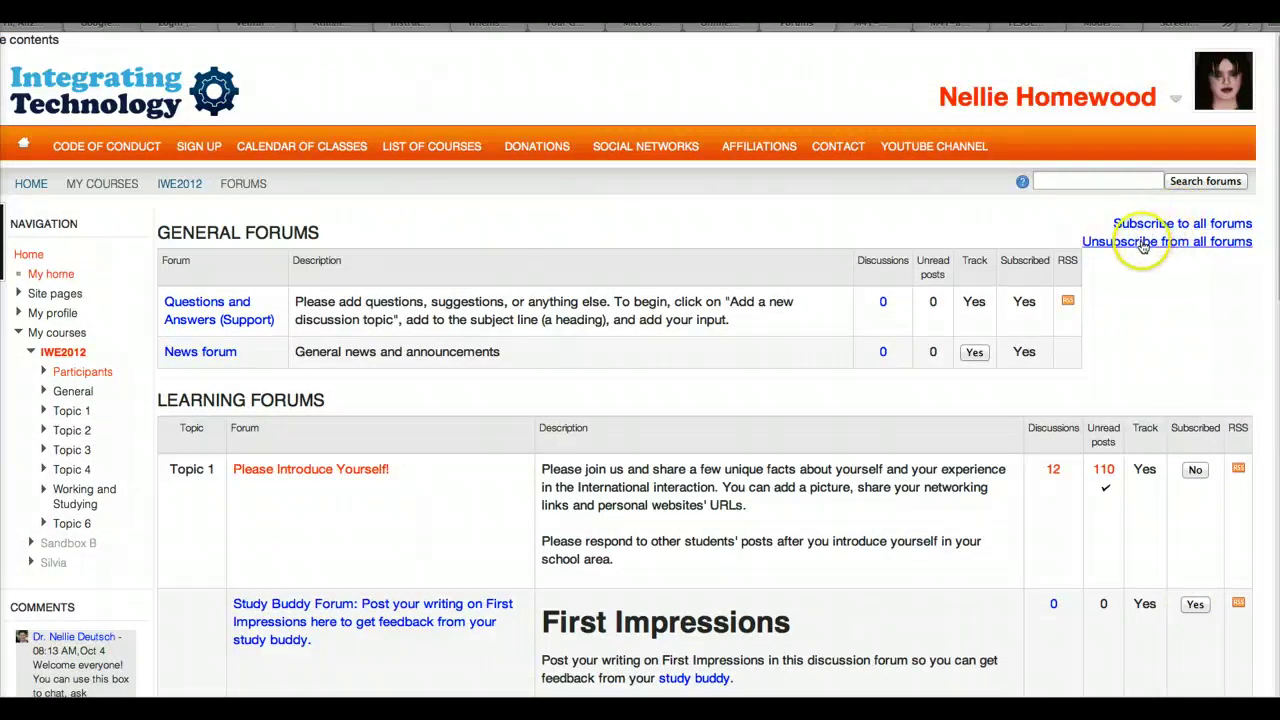
Choose 'Unsubscribe from all forums' on the IWE2012 Forums page
{"action": "left_click", "coordinate": [1143, 243]}
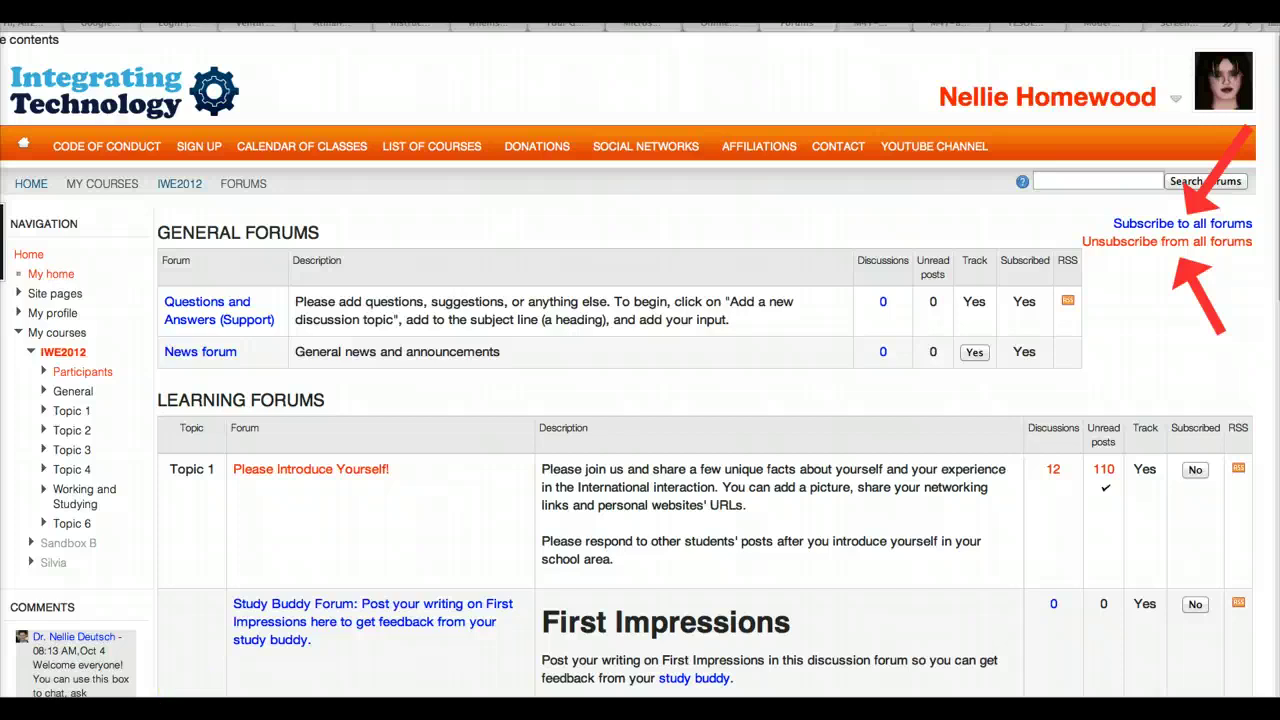
Return to the IWE2012 course page, click into the Add a comment box, and scroll back to the top
{"action": "left_click", "coordinate": [180, 184]}
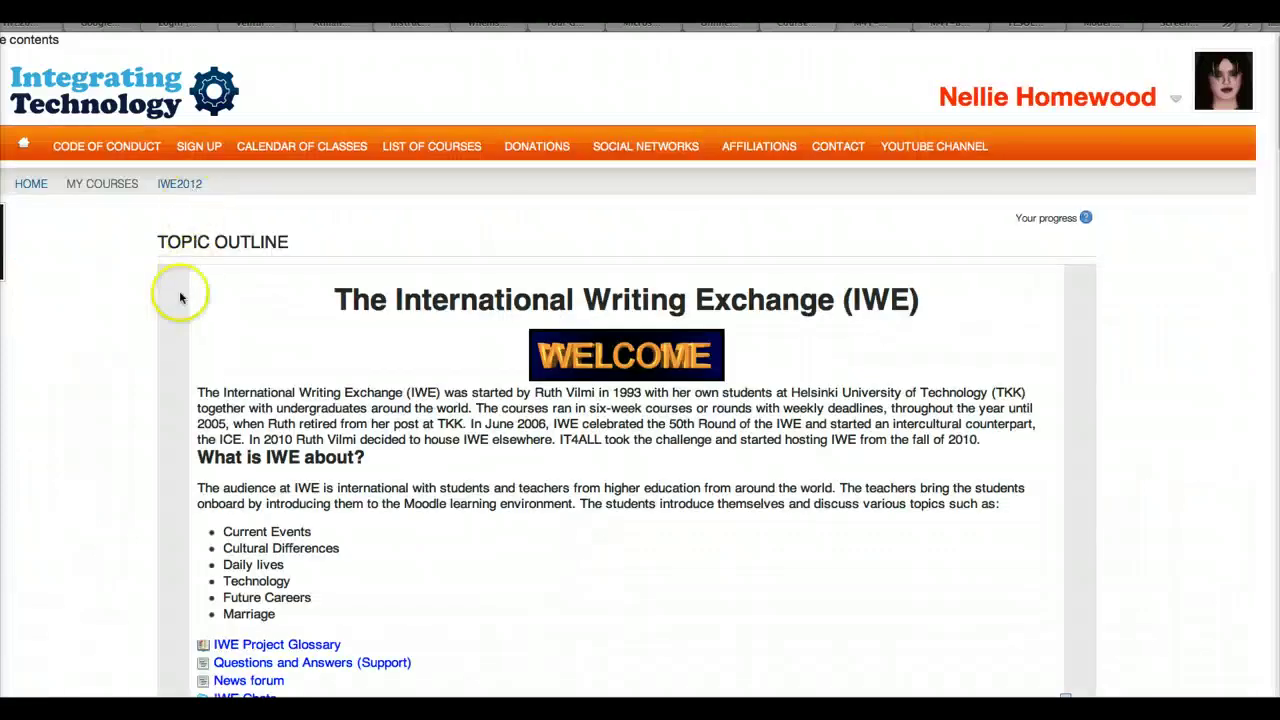
{"action": "scroll", "coordinate": [85, 455], "scroll_direction": "down", "scroll_amount": 2}
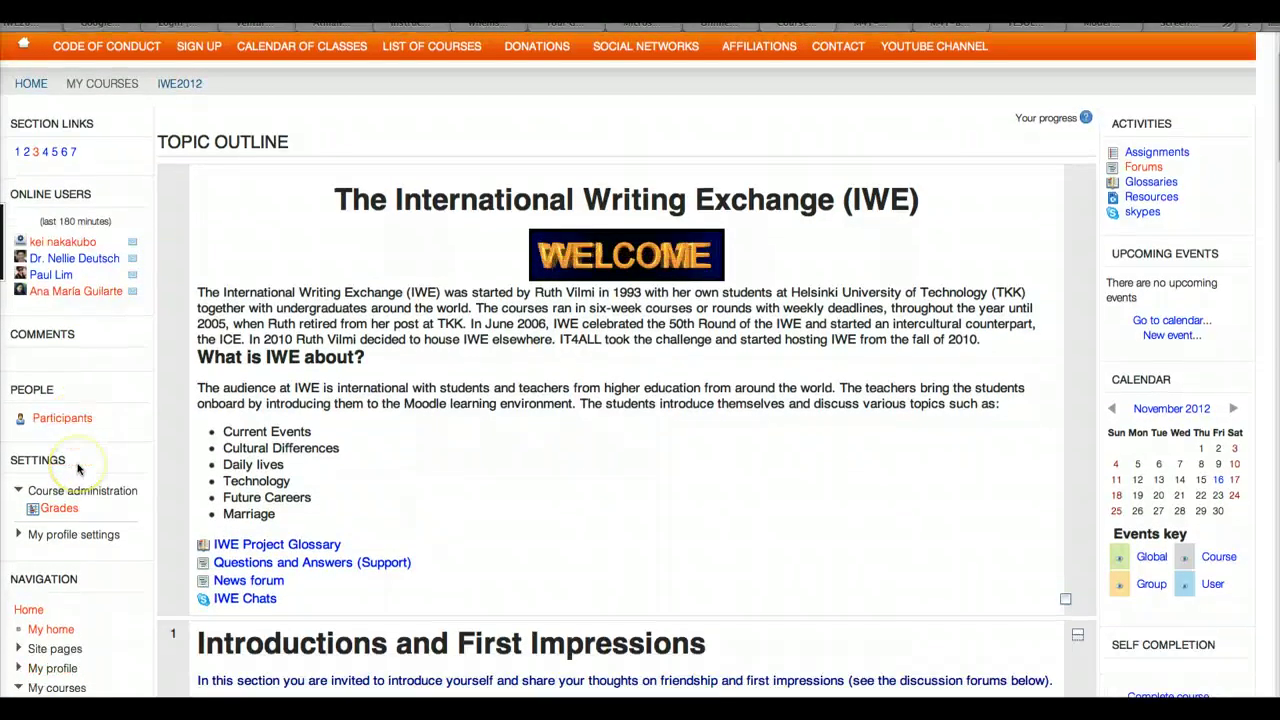
{"action": "scroll", "coordinate": [78, 468], "scroll_direction": "down", "scroll_amount": 5}
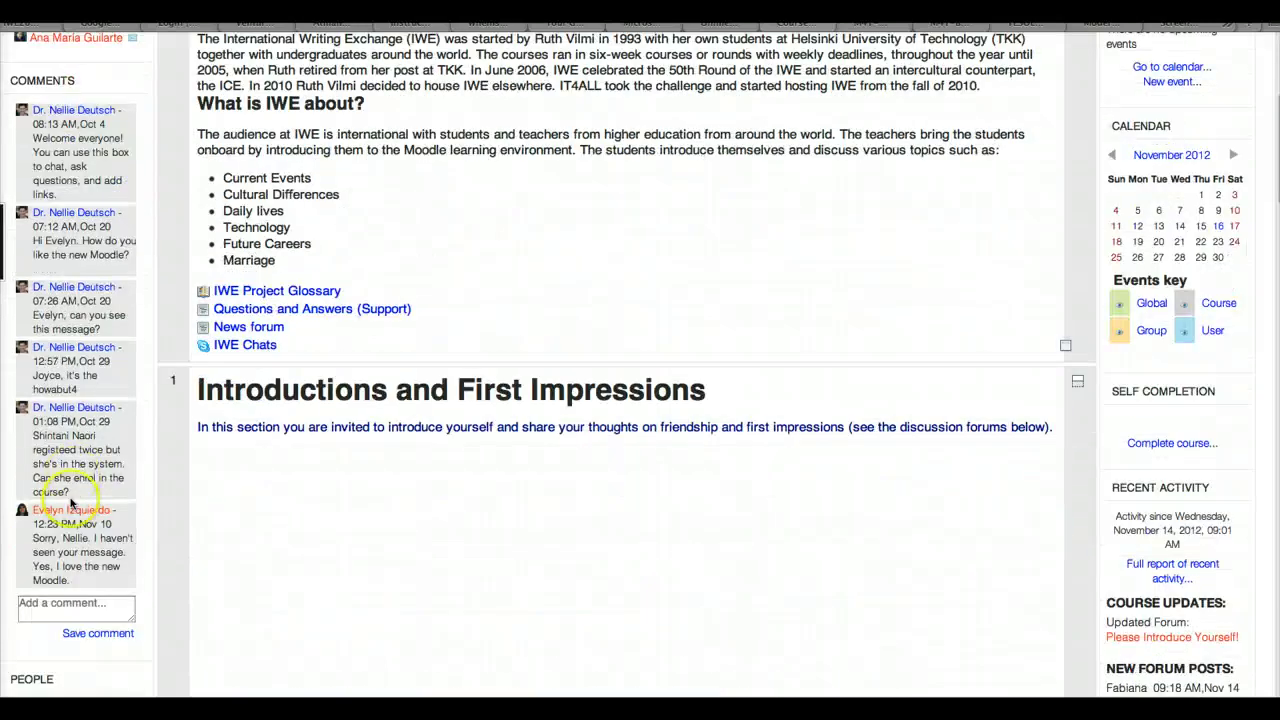
{"action": "left_click", "coordinate": [77, 607]}
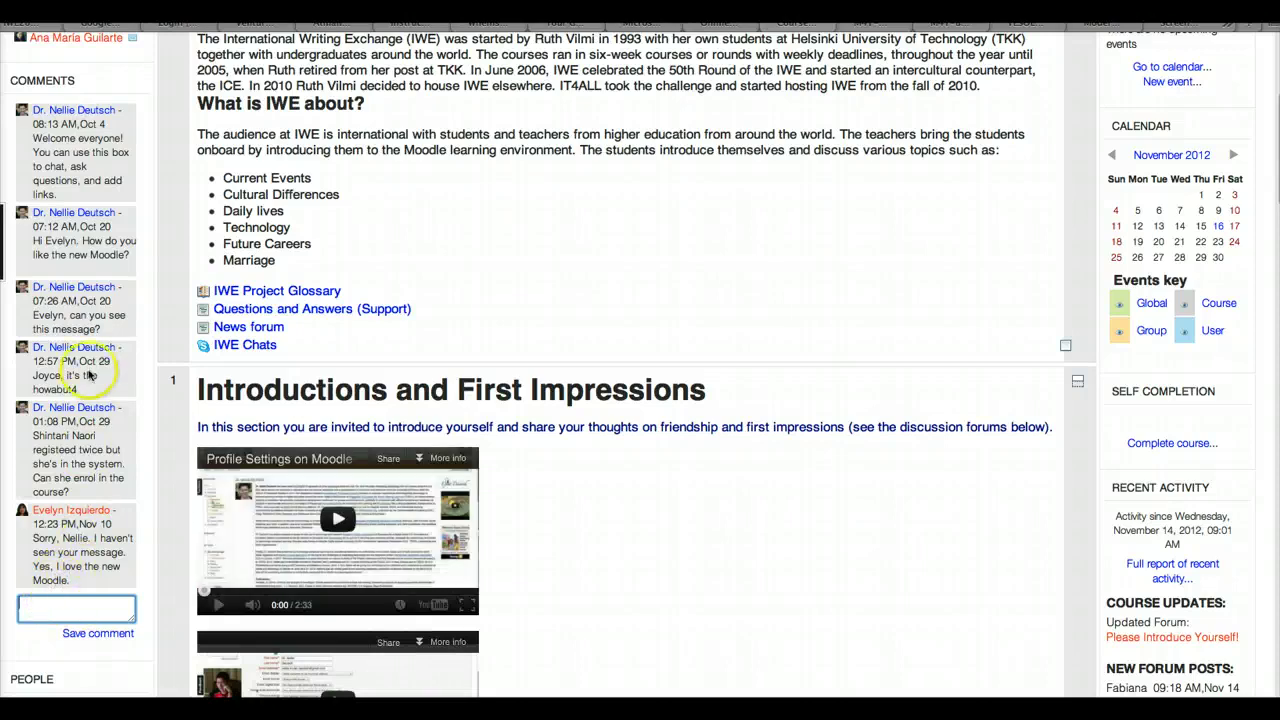
{"action": "scroll", "coordinate": [88, 275], "scroll_direction": "up", "scroll_amount": 4}
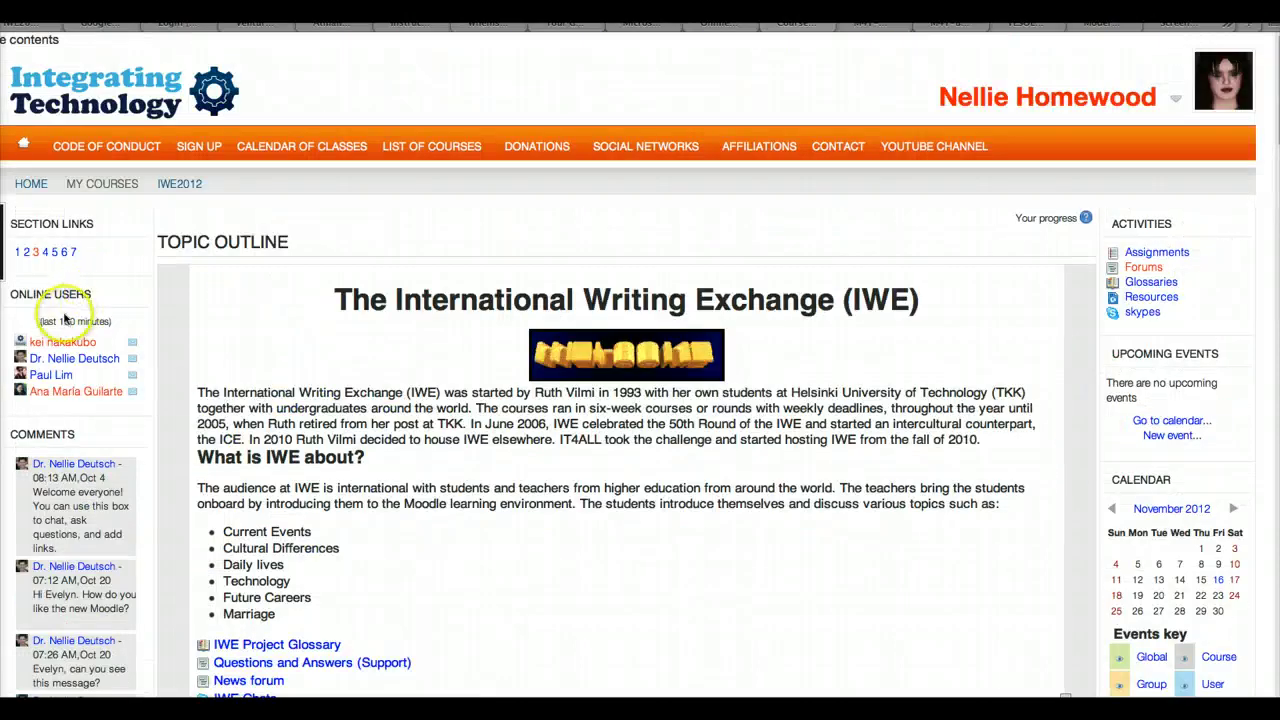